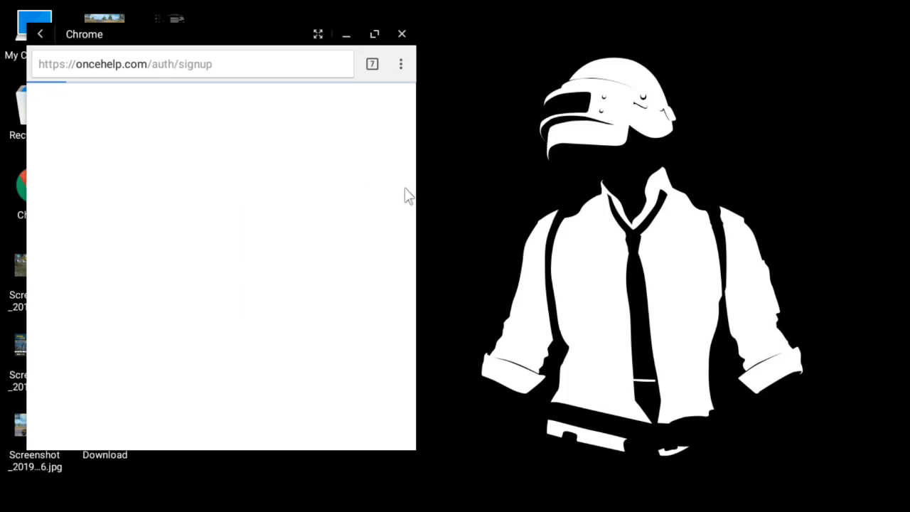
Maximize the browser window, dismiss the notification request on oncehelp.com and open its sign-up page.
click(373, 36)
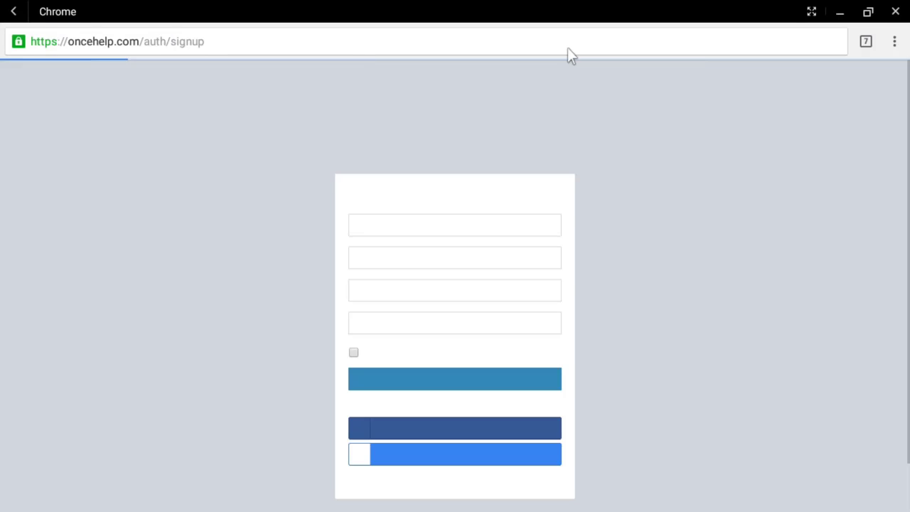
scroll(583, 228, down, 3)
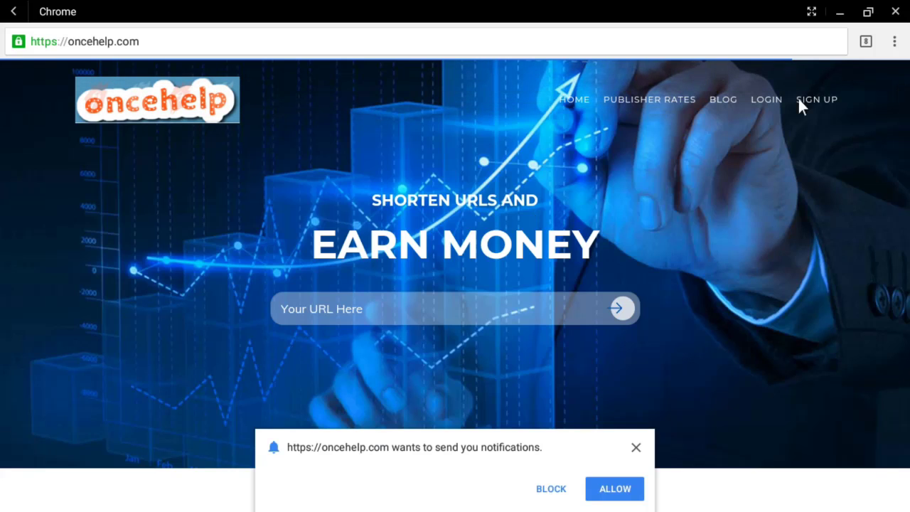
click(636, 447)
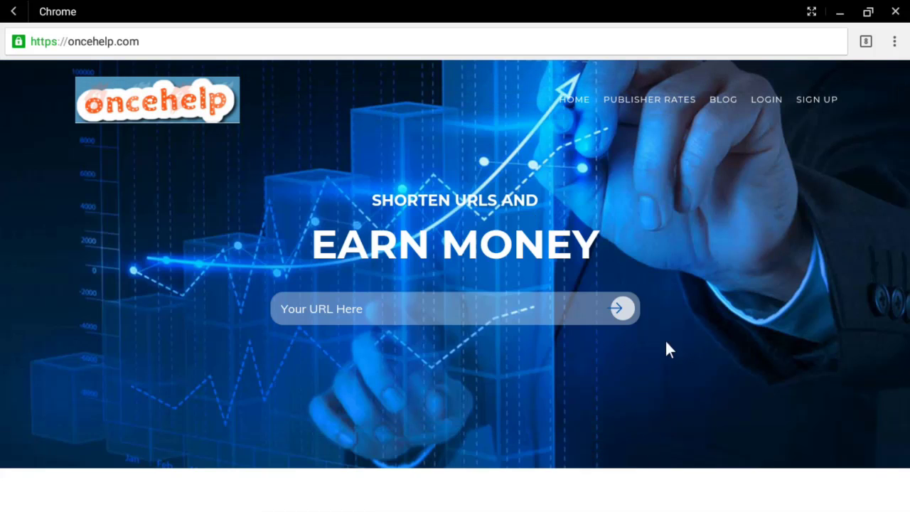
click(816, 99)
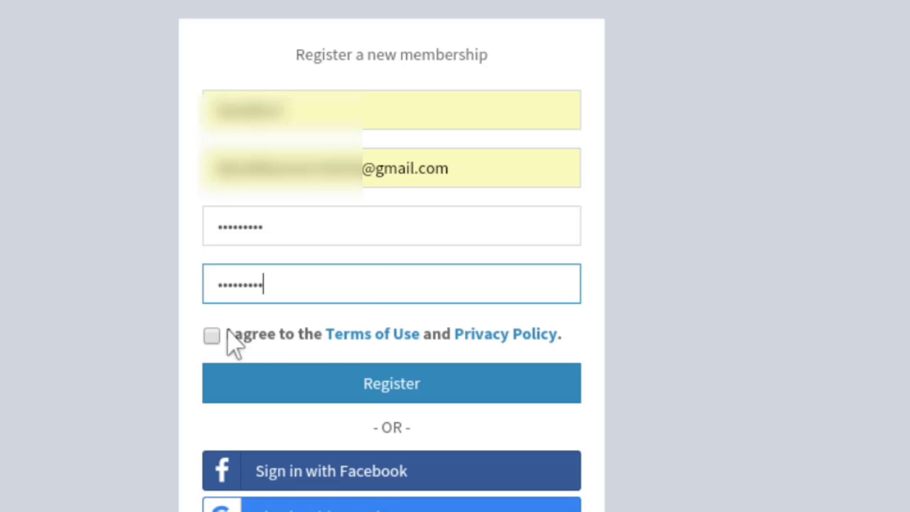
Agree to the Terms of Use and Privacy Policy and submit the new membership registration.
click(212, 336)
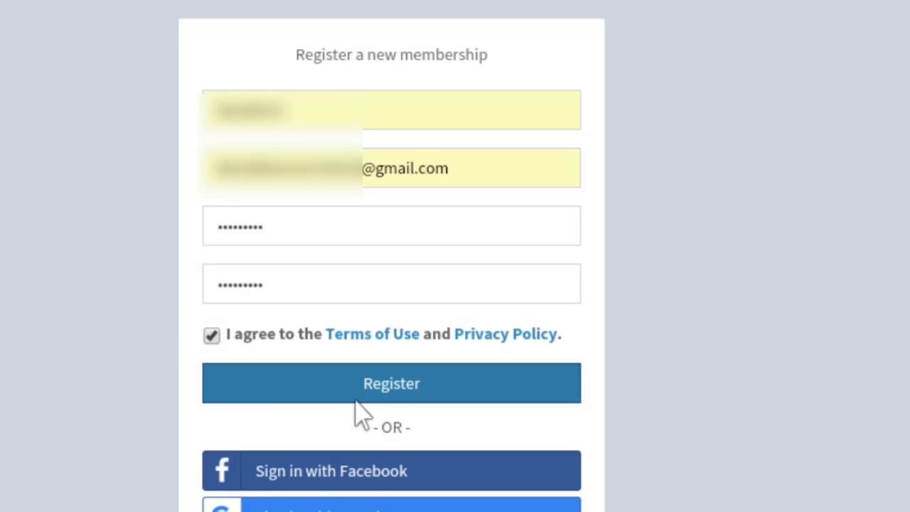
click(387, 386)
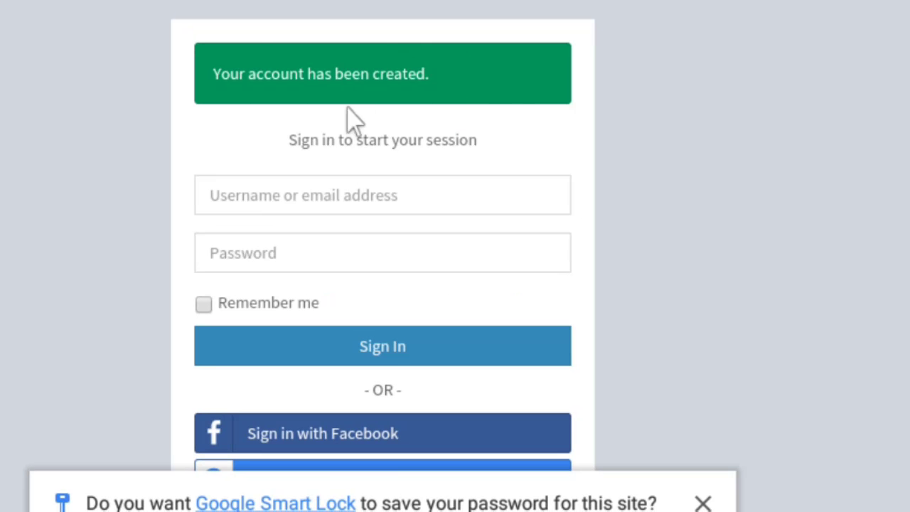
Sign in to the new account with its e-mail address and password, with Remember me enabled.
click(398, 196)
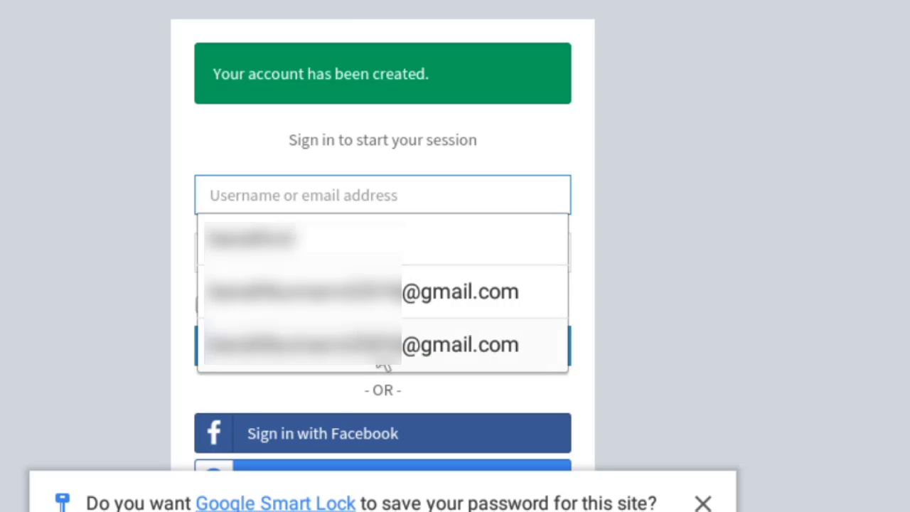
click(384, 364)
click(372, 270)
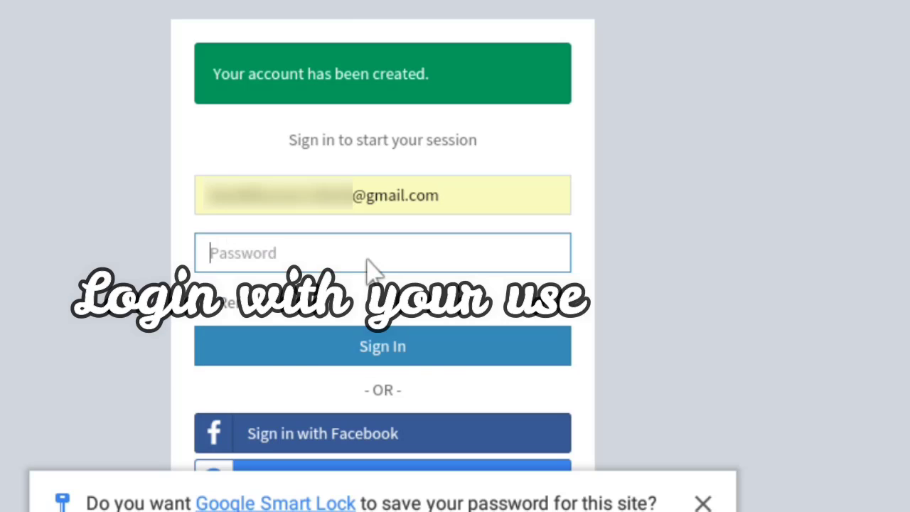
text(aaa)
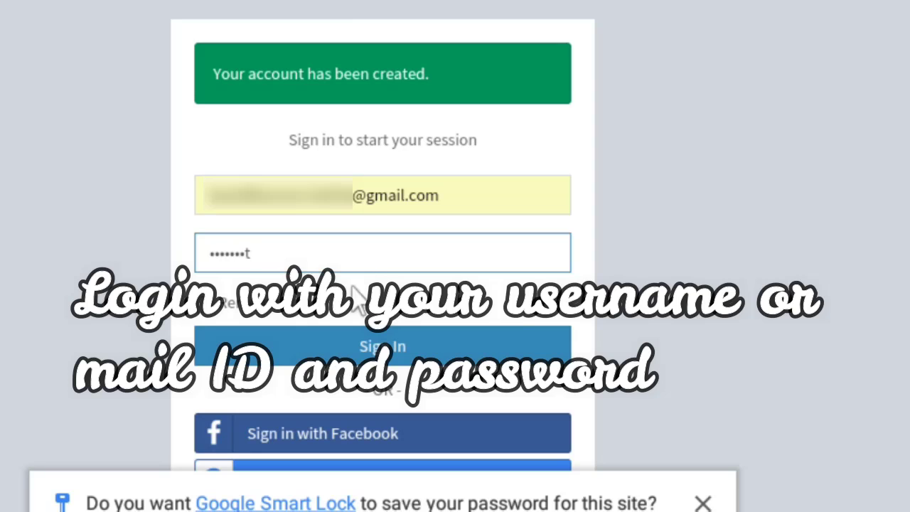
click(196, 303)
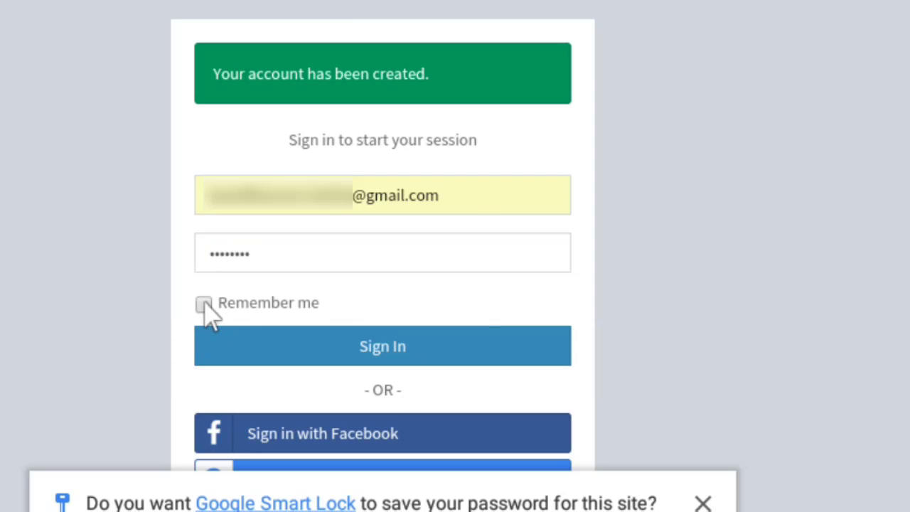
click(204, 304)
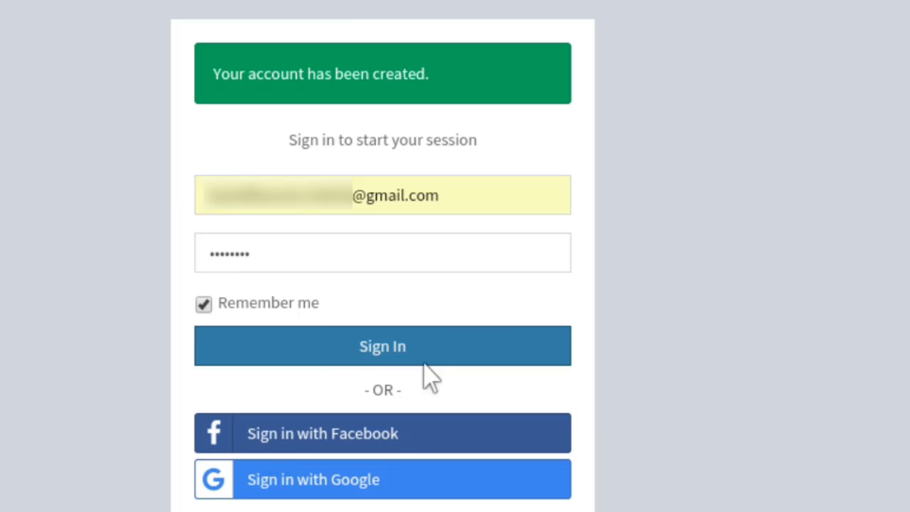
click(391, 360)
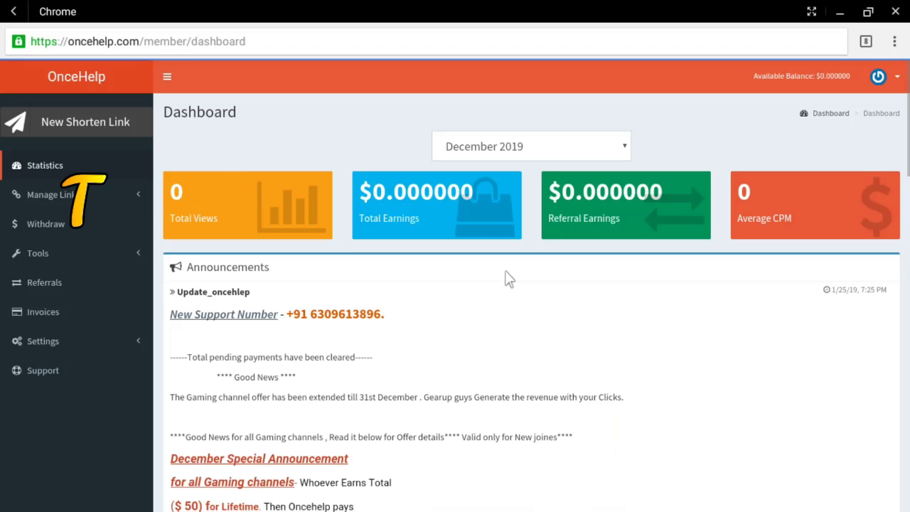
Read through the dashboard announcements and the payment information on the Withdraw Funds page.
scroll(512, 264, down, 3)
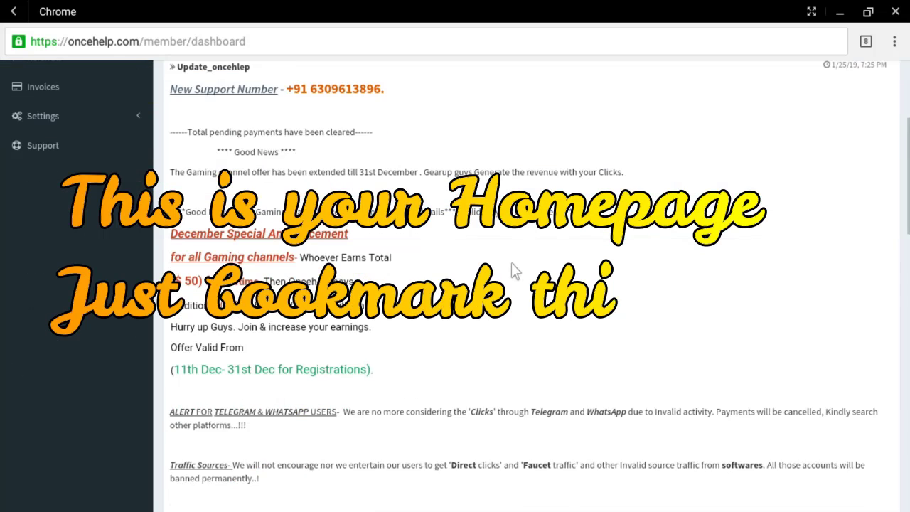
scroll(511, 262, down, 8)
scroll(511, 262, up, 3)
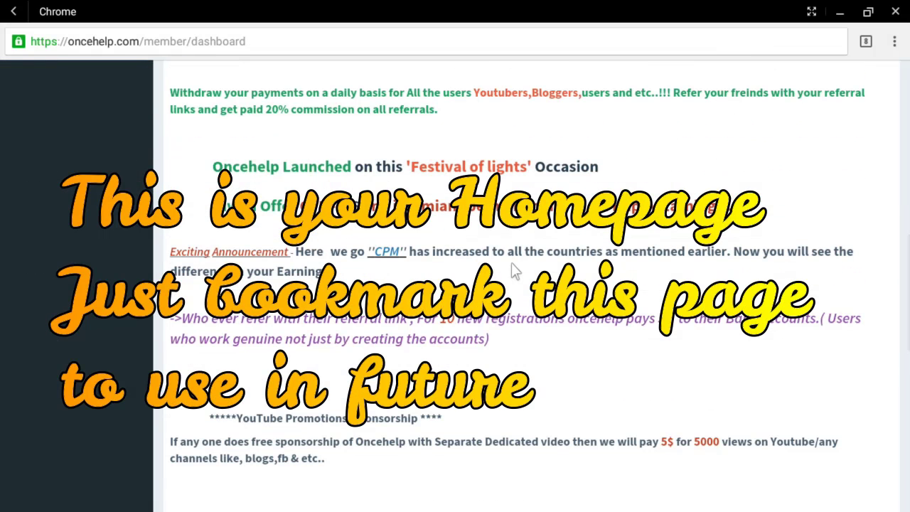
scroll(512, 262, up, 1)
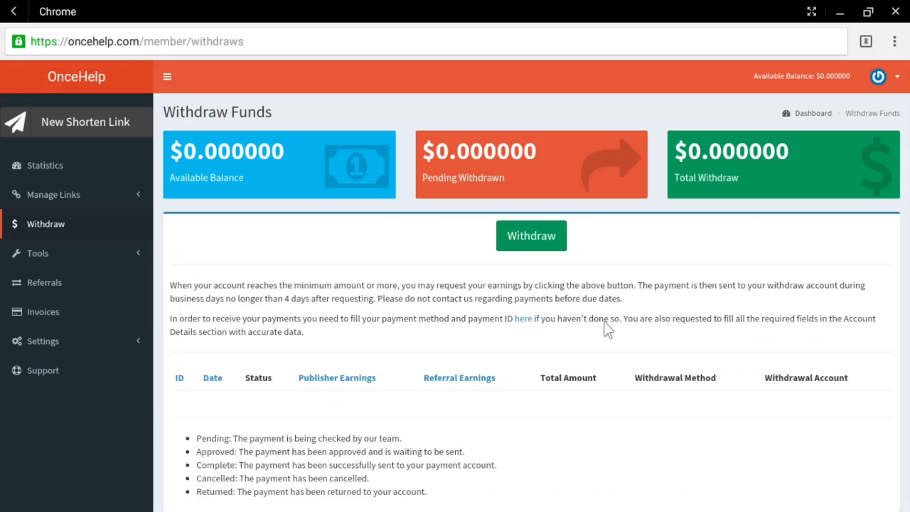
scroll(388, 321, down, 3)
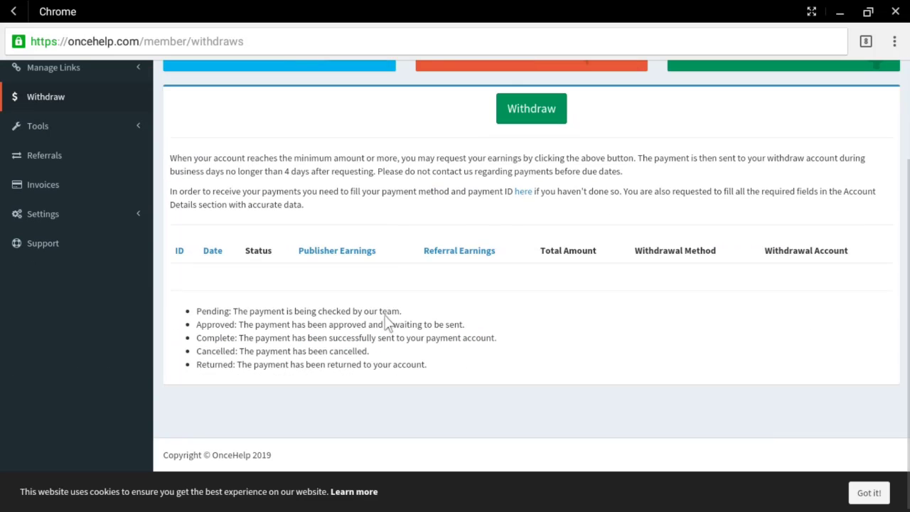
scroll(388, 322, up, 3)
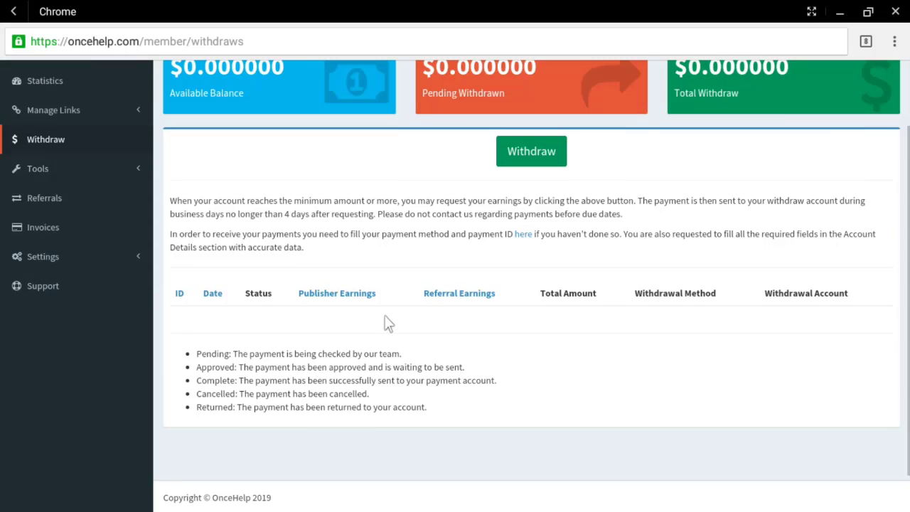
Look through the link tools: Quick Link, Mass Shrinker, Full Page Script, Developers API and Bookmarklet.
click(87, 258)
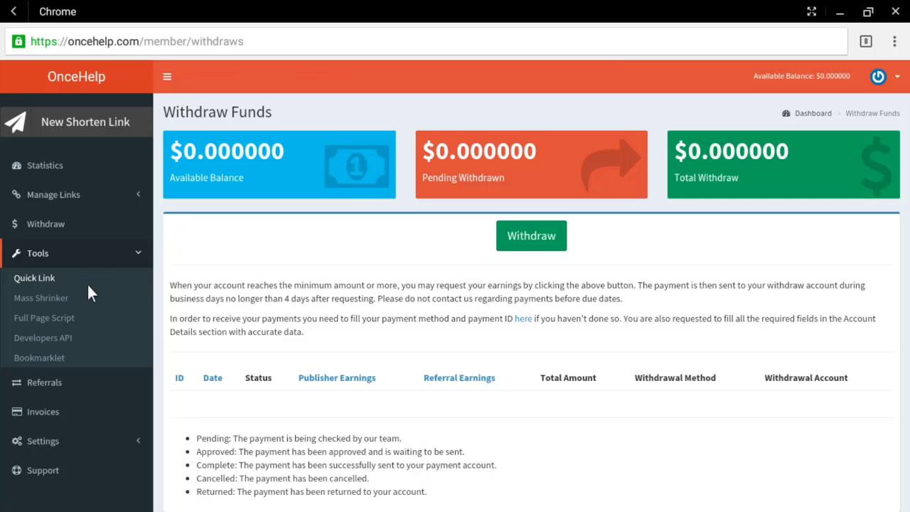
click(76, 316)
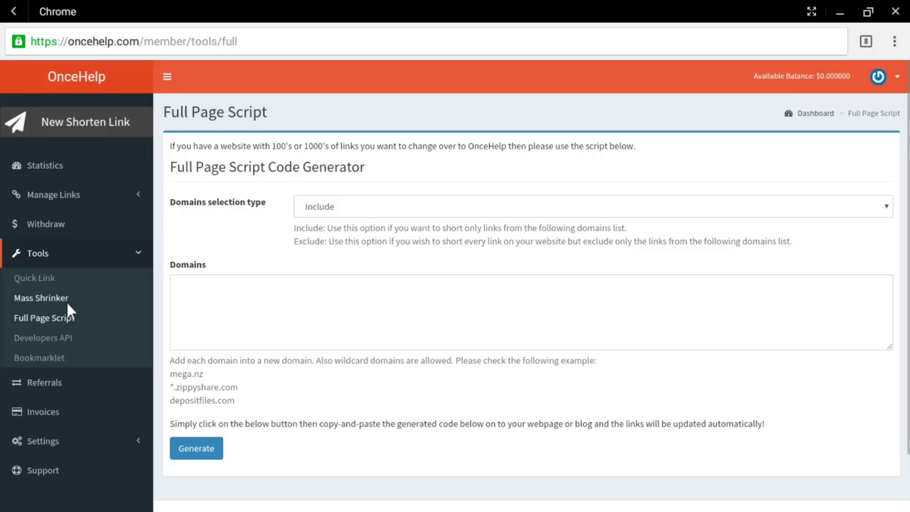
click(66, 301)
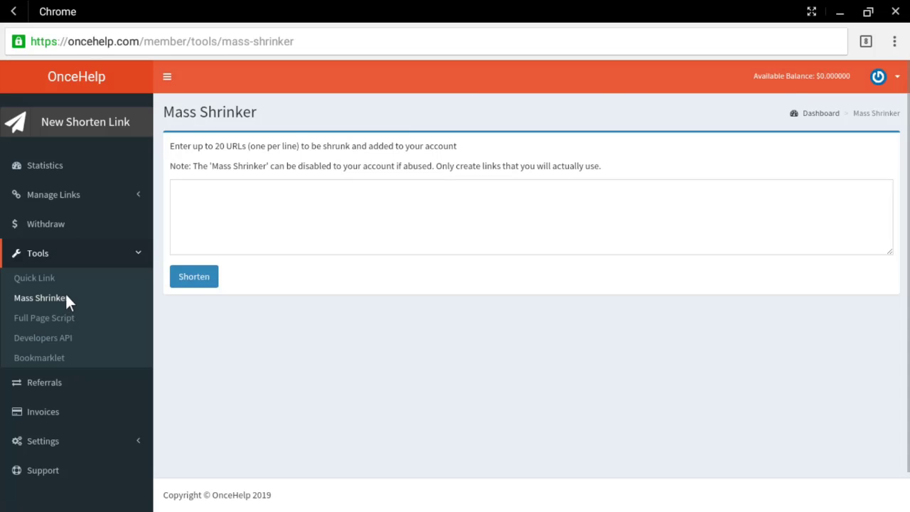
click(62, 278)
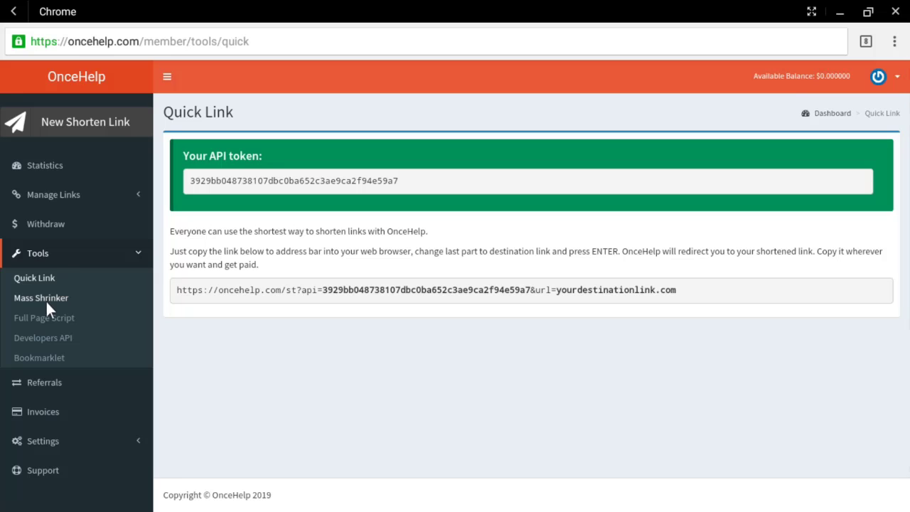
click(46, 299)
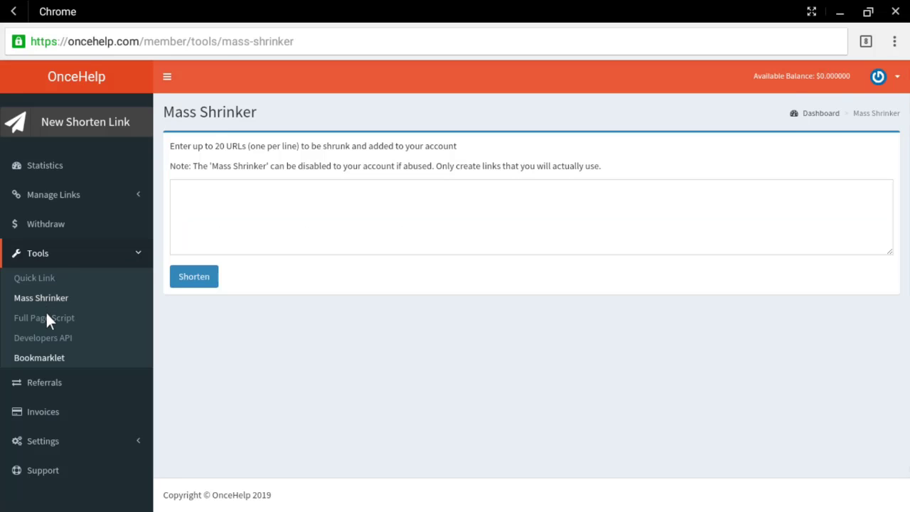
click(47, 313)
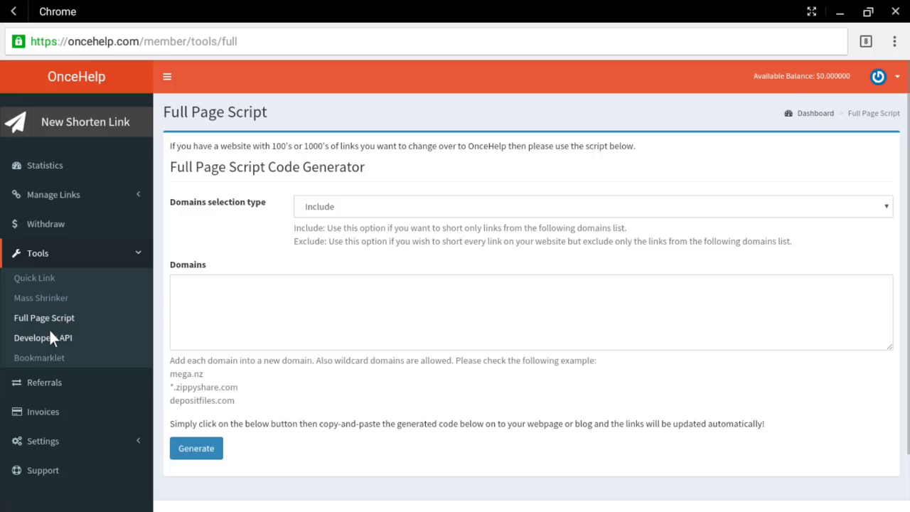
click(48, 335)
click(46, 355)
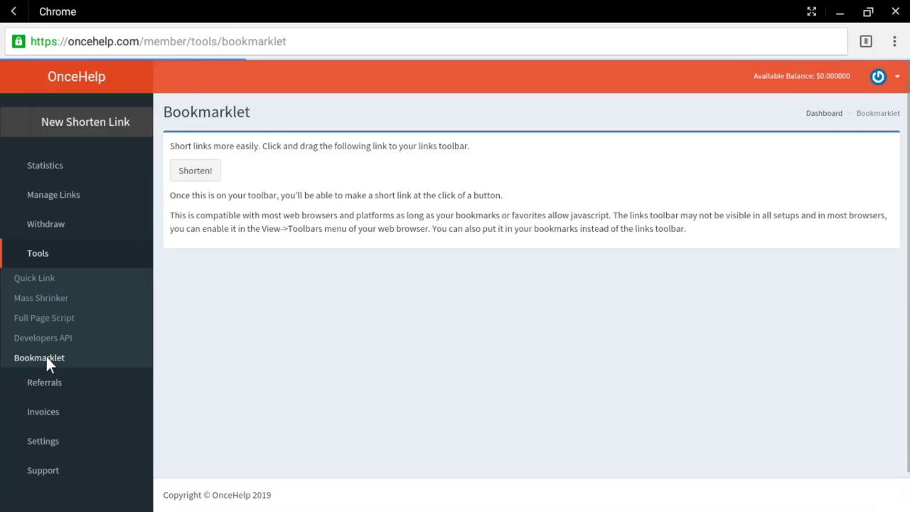
View the Referrals page and the Manage Invoices page.
click(54, 382)
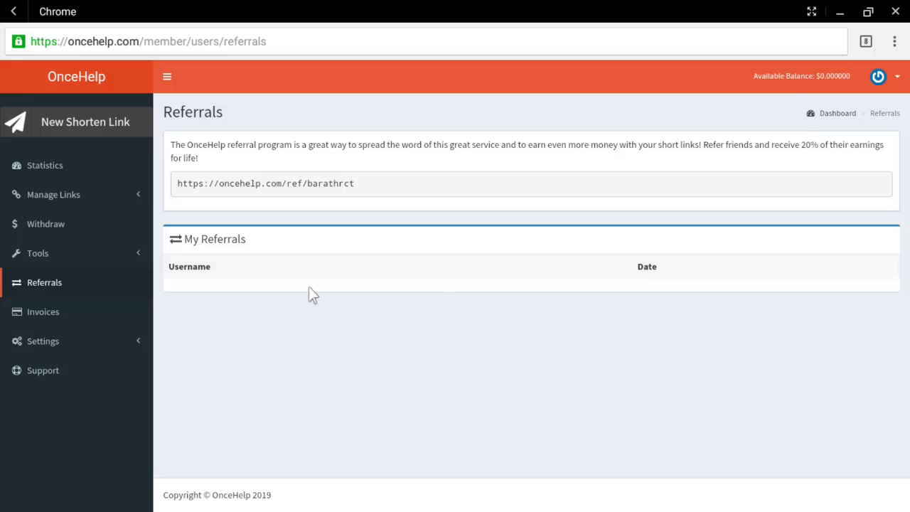
click(137, 311)
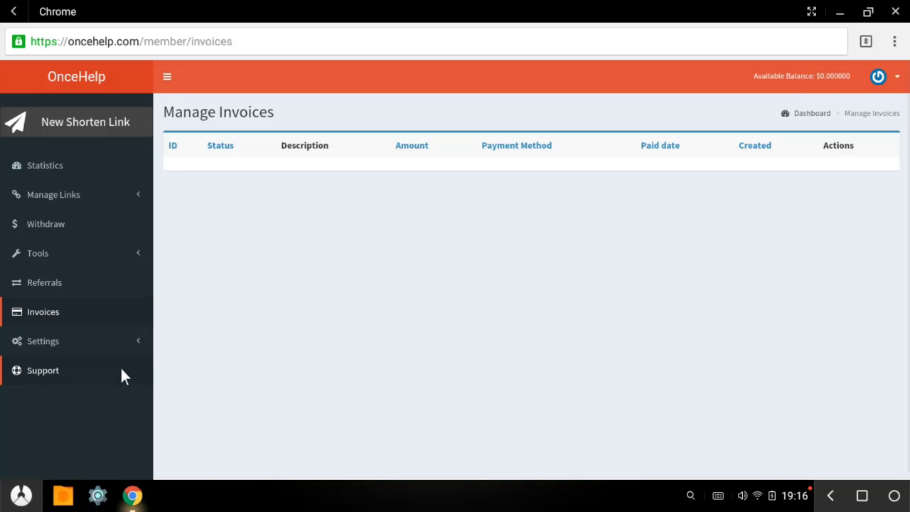
Open the account's profile settings and check the minimum withdrawal amount for each withdrawal method.
click(128, 339)
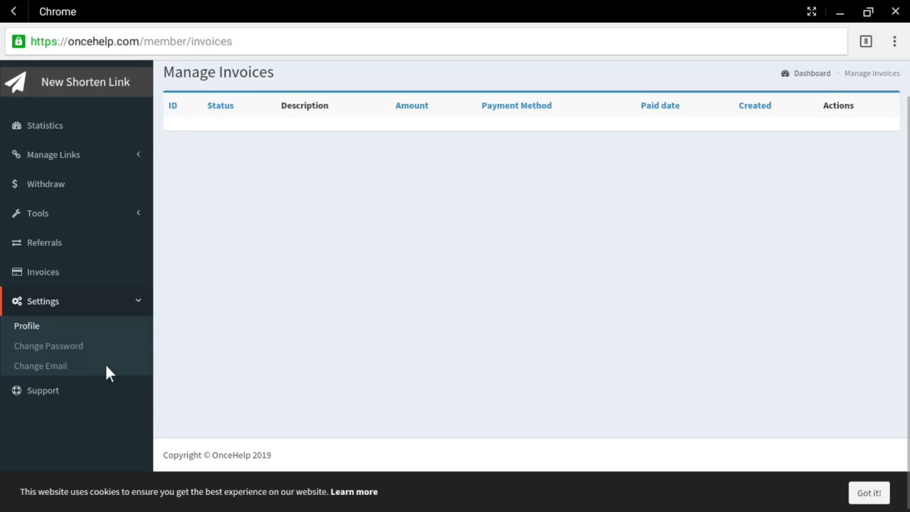
click(79, 325)
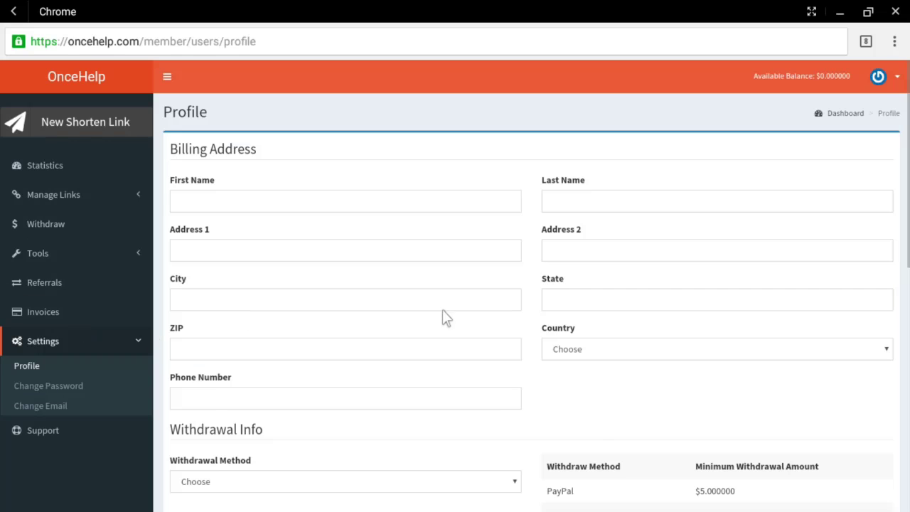
scroll(441, 324, down, 5)
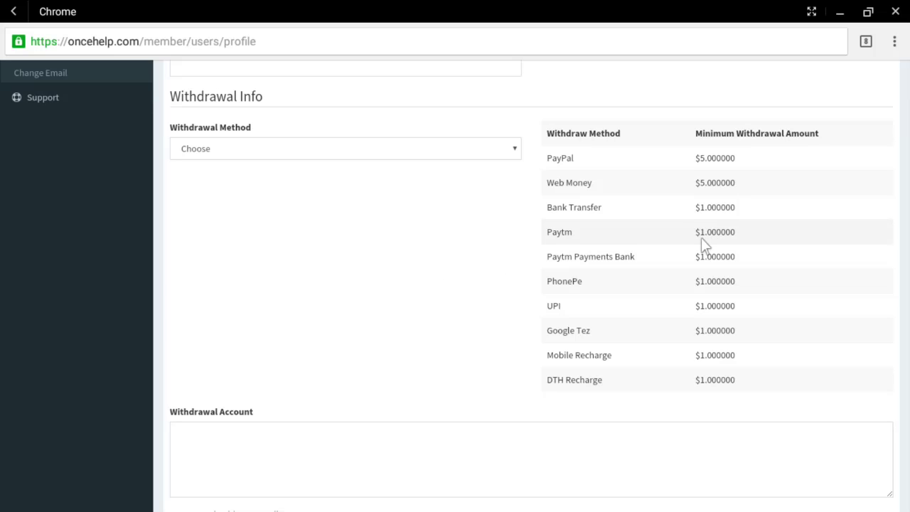
scroll(450, 255, up, 5)
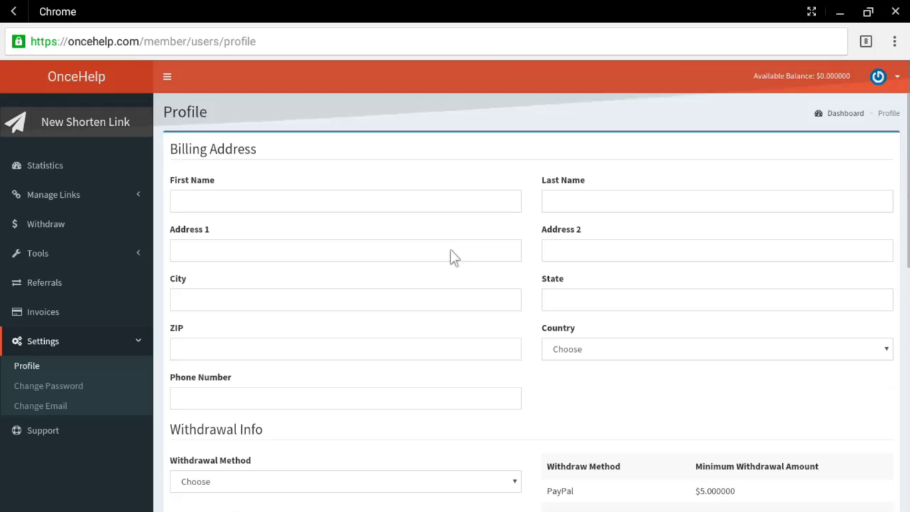
Fill in the billing address with the first saved autofill entry and enter the phone number.
click(341, 202)
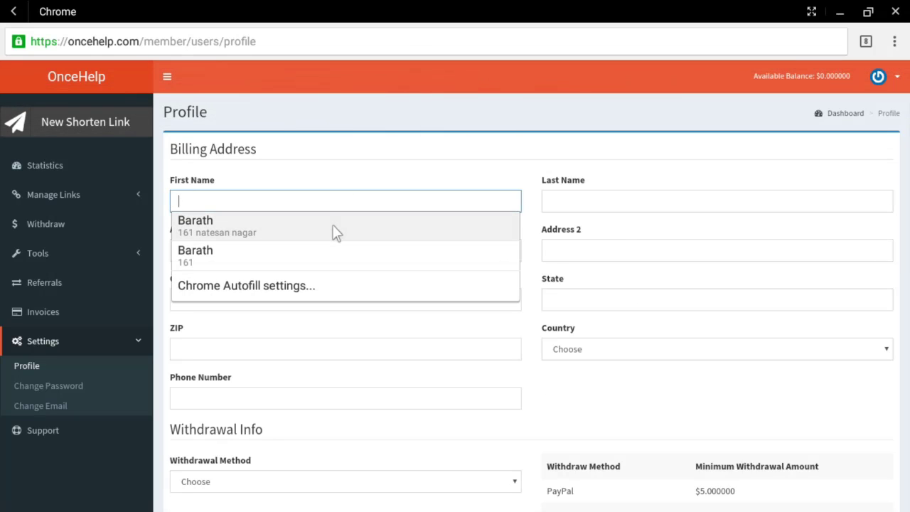
click(332, 227)
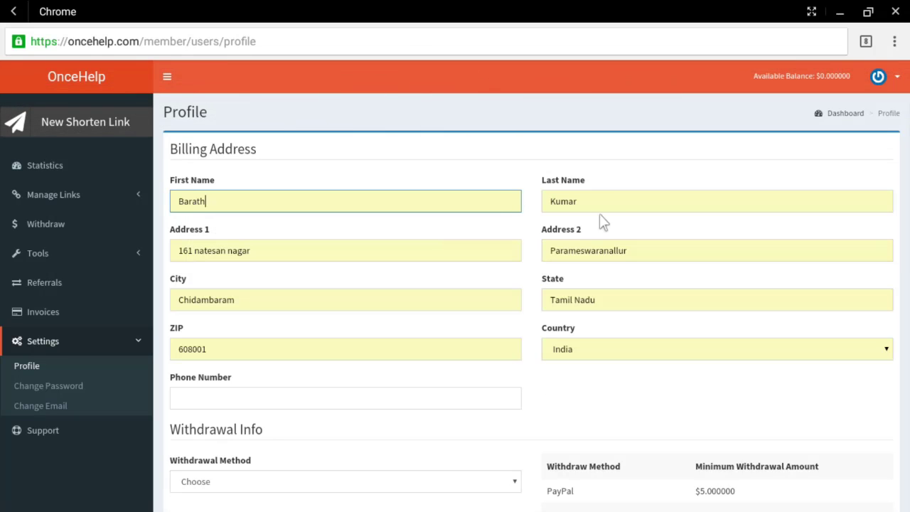
scroll(454, 353, down, 1)
click(452, 356)
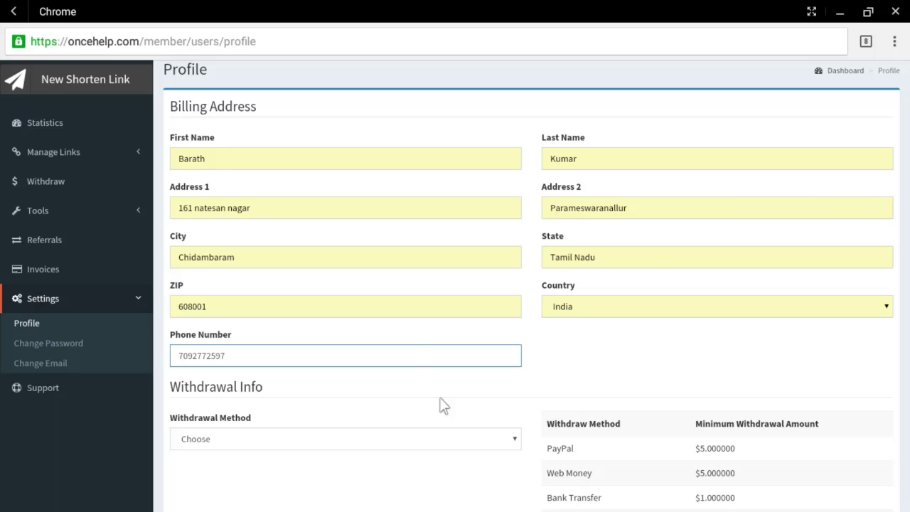
Set the withdrawal method in the profile's Withdrawal Info to Paytm.
click(449, 444)
click(449, 448)
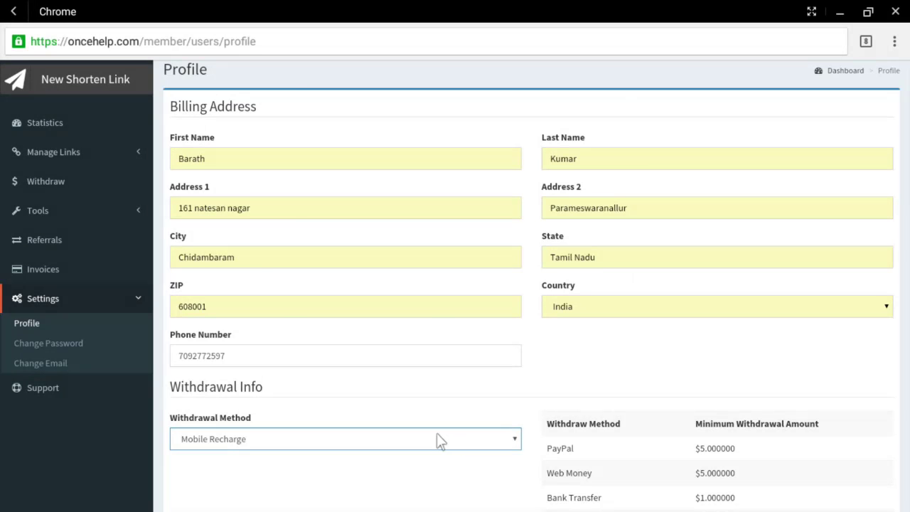
click(436, 439)
scroll(406, 200, up, 1)
click(411, 237)
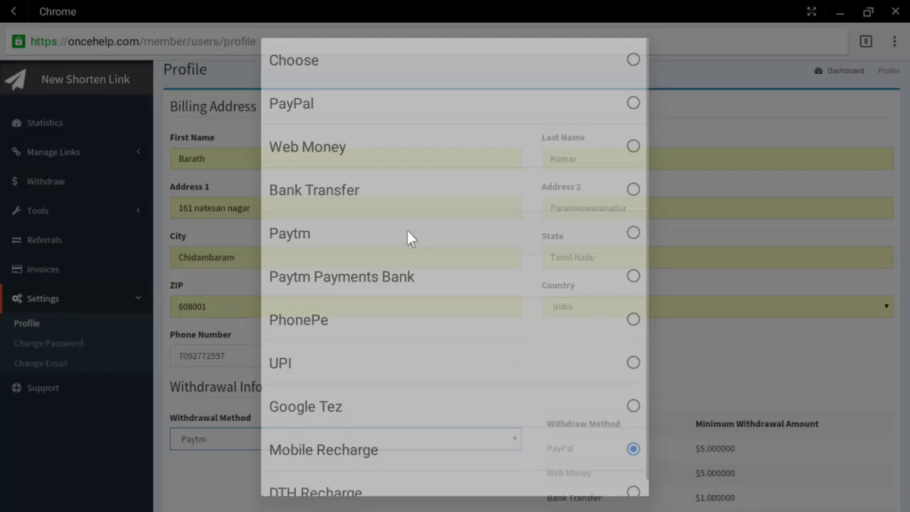
Enter the Paytm phone number with the +91 country code as the withdrawal account and submit the profile.
scroll(637, 284, down, 6)
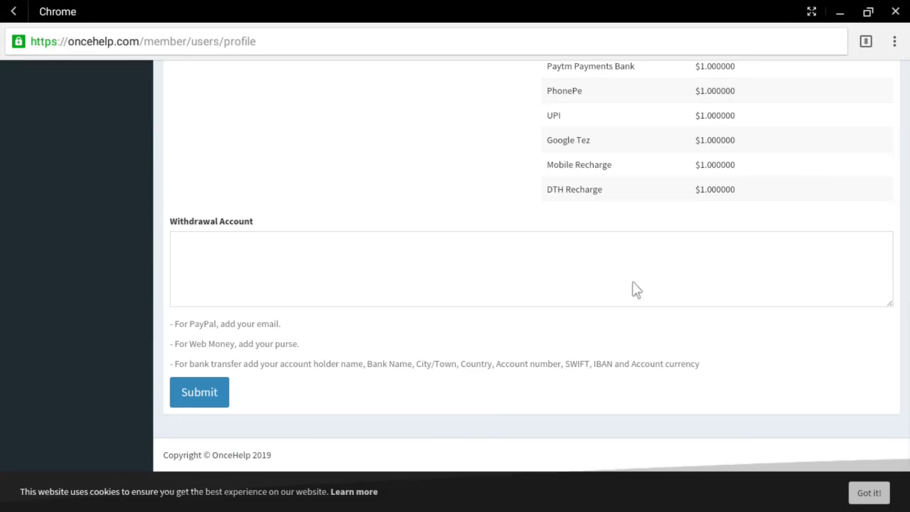
click(535, 283)
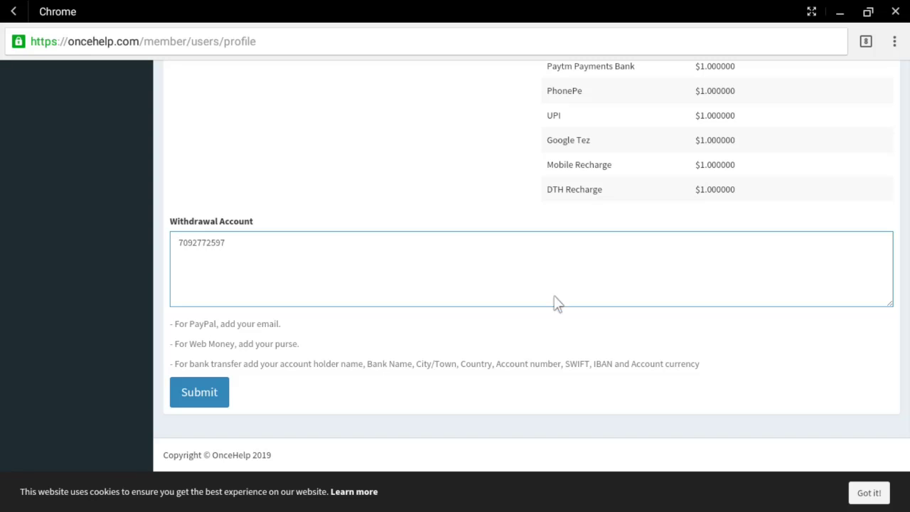
scroll(466, 289, up, 1)
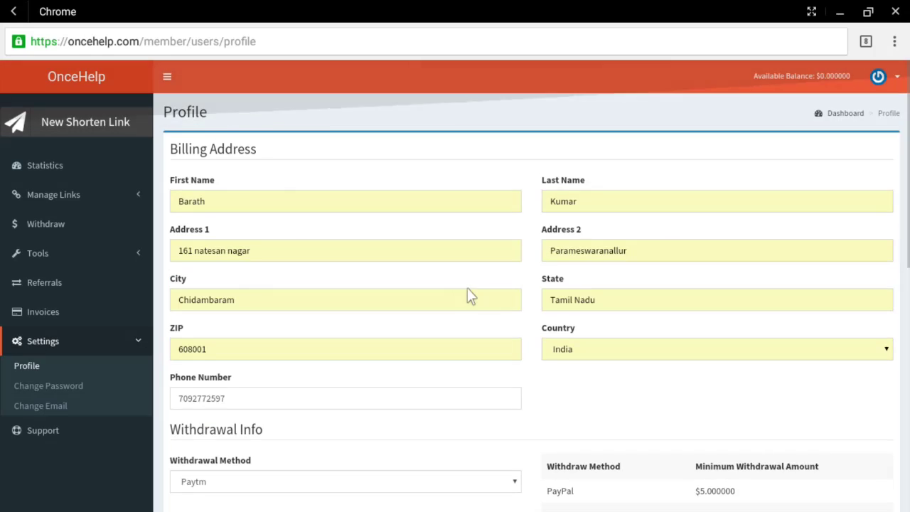
scroll(467, 288, down, 1)
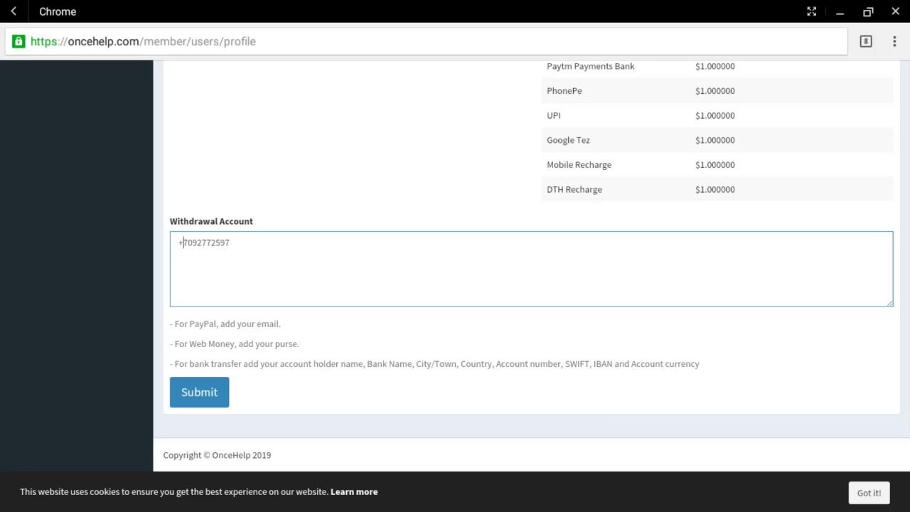
text(91)
click(213, 389)
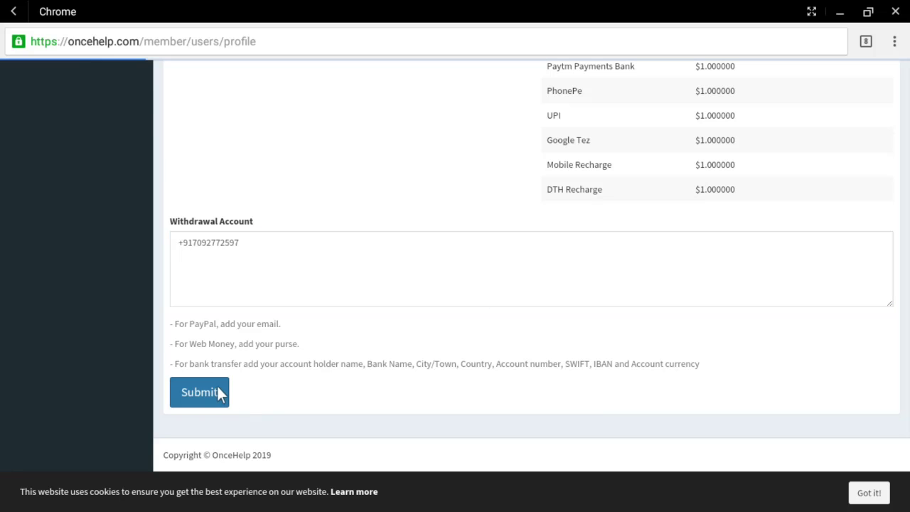
Review the billing address, withdrawal method and withdrawal account on the saved profile.
scroll(306, 302, down, 2)
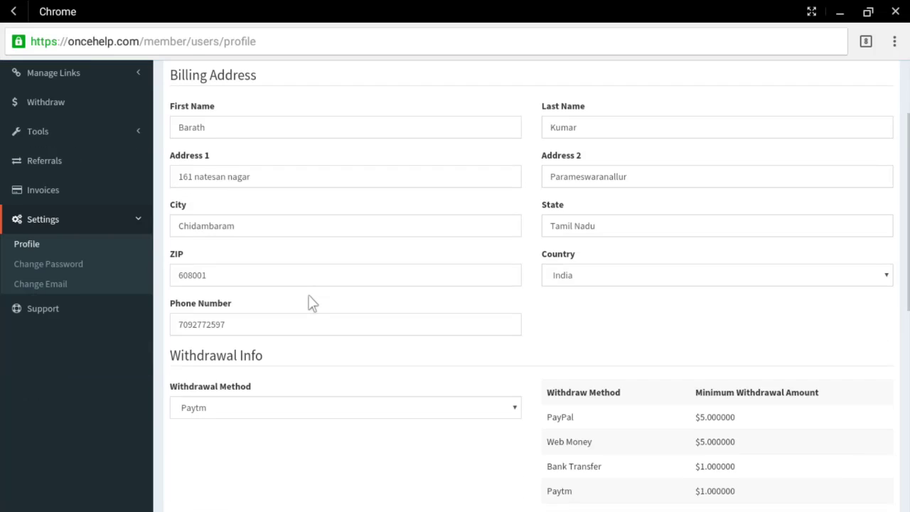
scroll(311, 302, down, 5)
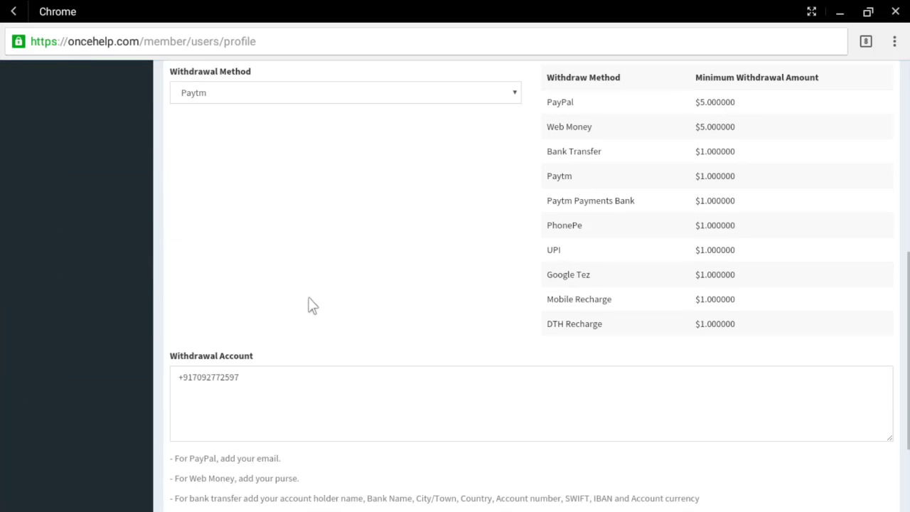
scroll(311, 304, down, 2)
scroll(309, 307, up, 10)
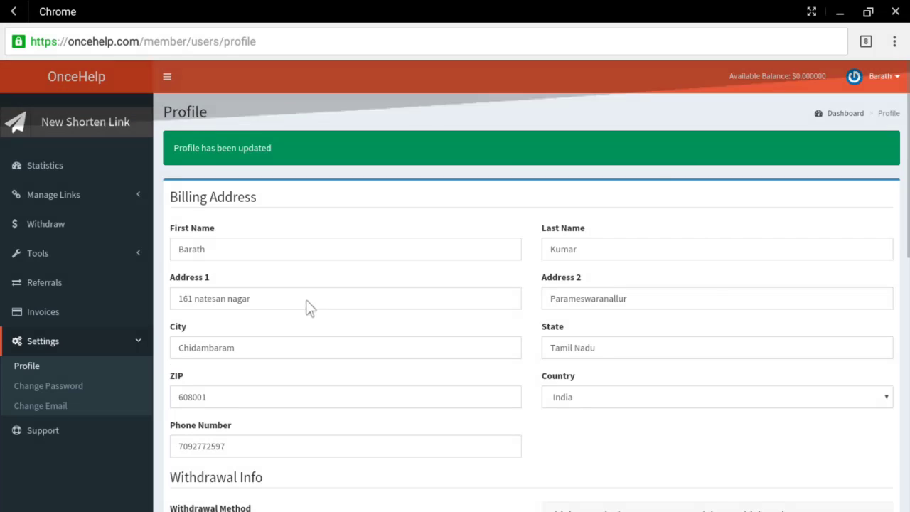
click(169, 79)
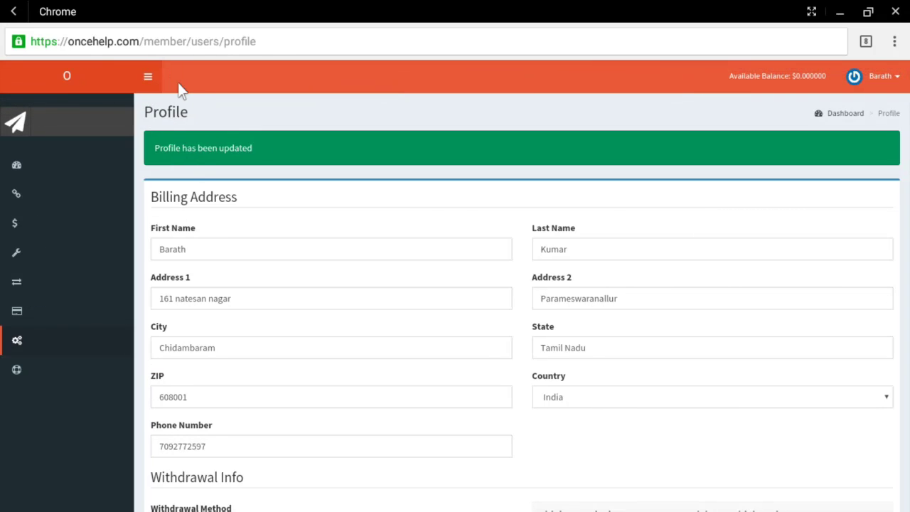
click(51, 74)
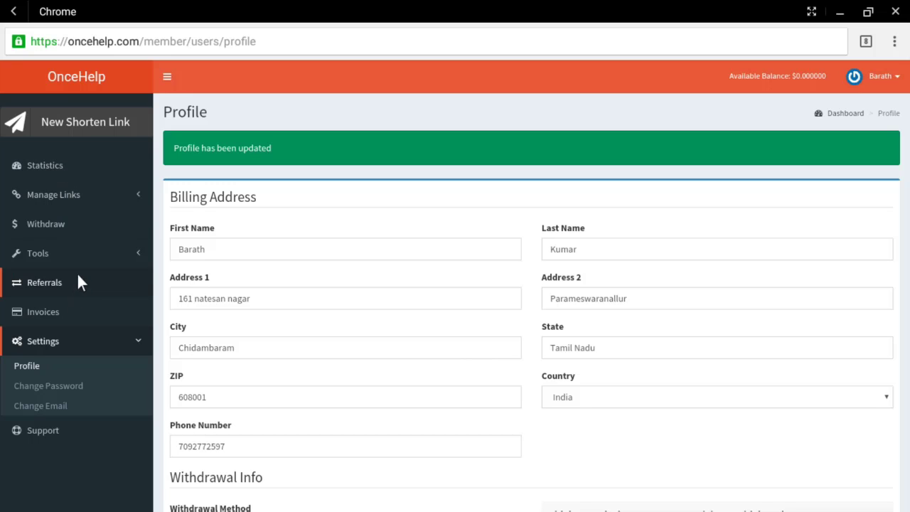
View the Withdraw Funds page and read through the announcements on the Statistics dashboard.
click(91, 220)
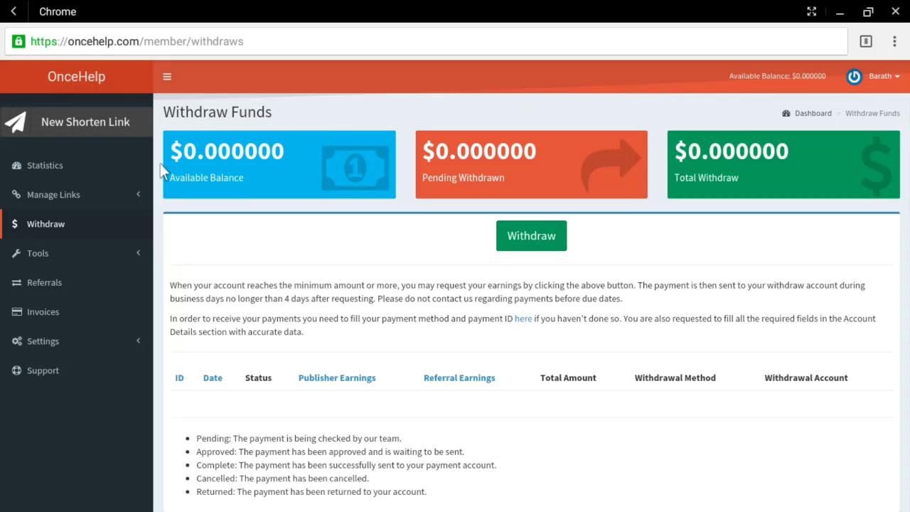
click(72, 165)
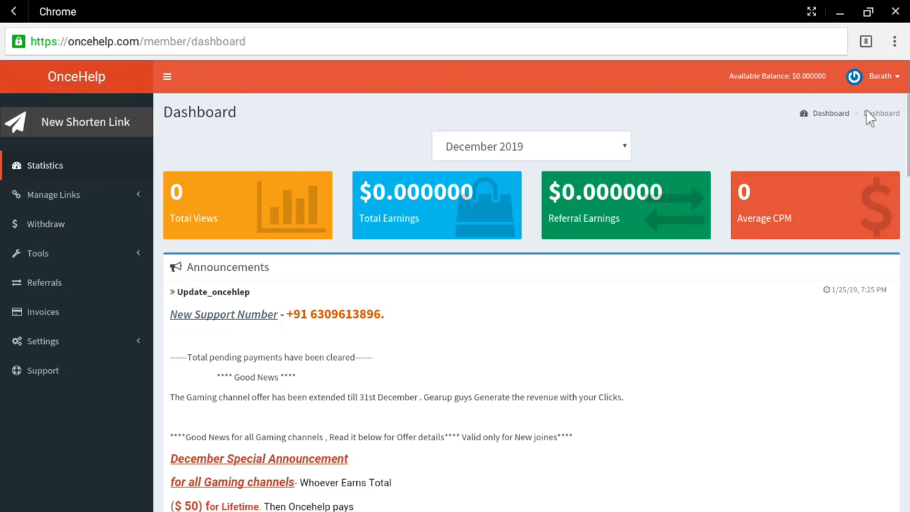
scroll(466, 245, down, 3)
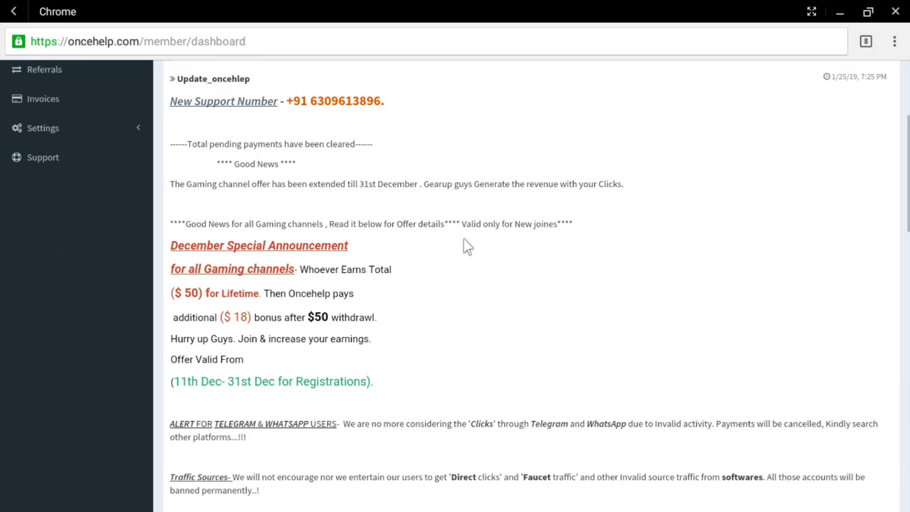
scroll(463, 245, down, 5)
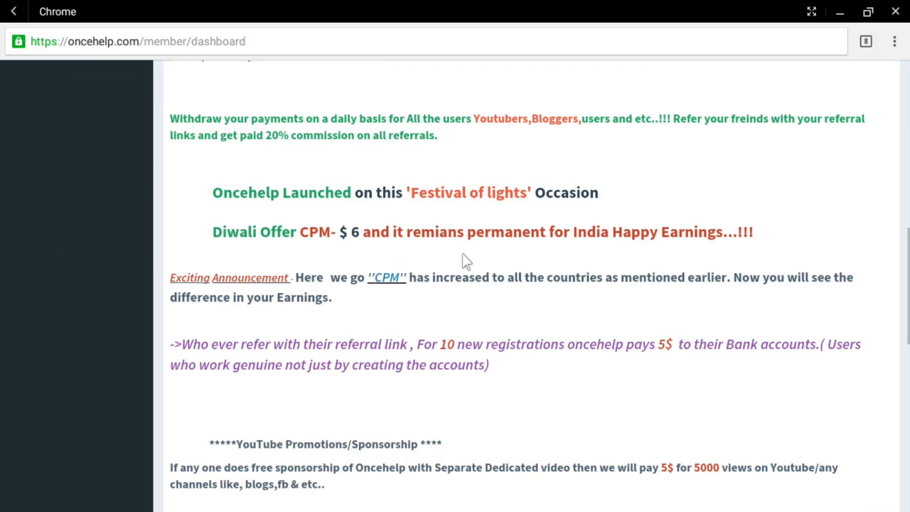
scroll(462, 261, down, 10)
scroll(462, 263, up, 15)
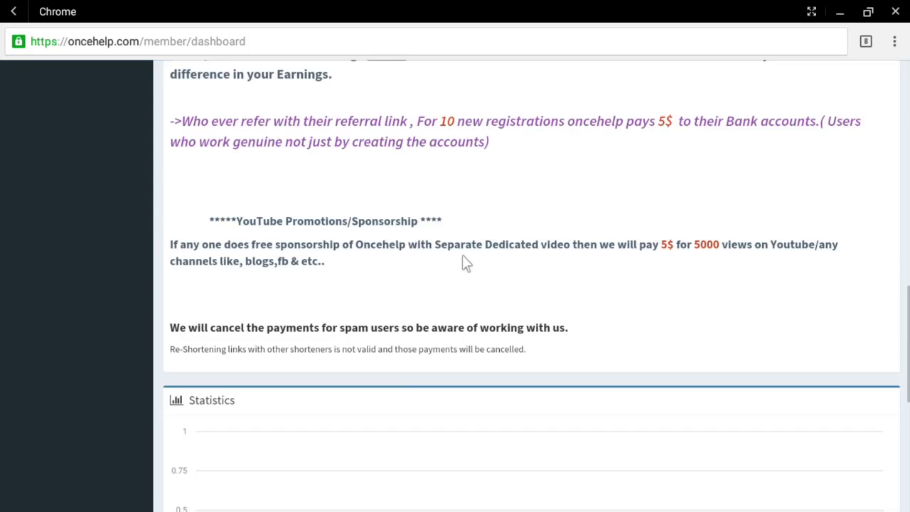
Look at the link management and tools options and open the Mass Shrinker tool.
click(72, 197)
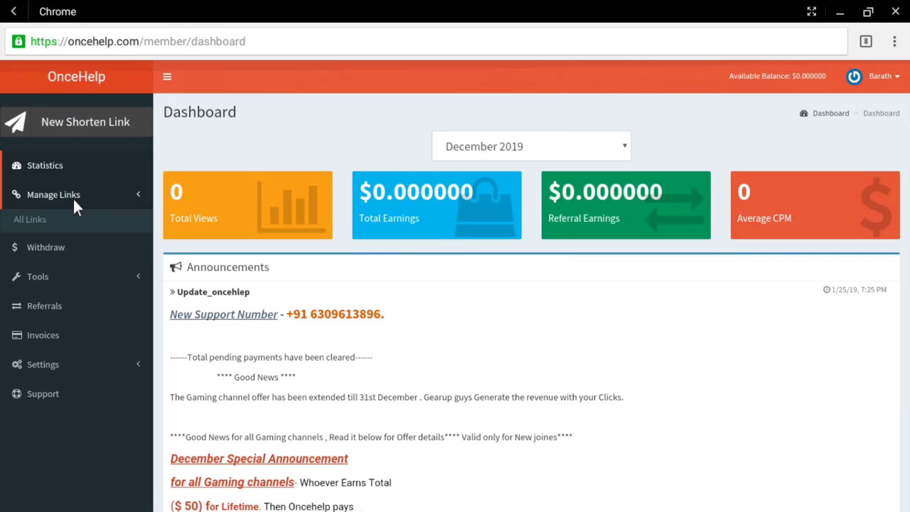
click(56, 290)
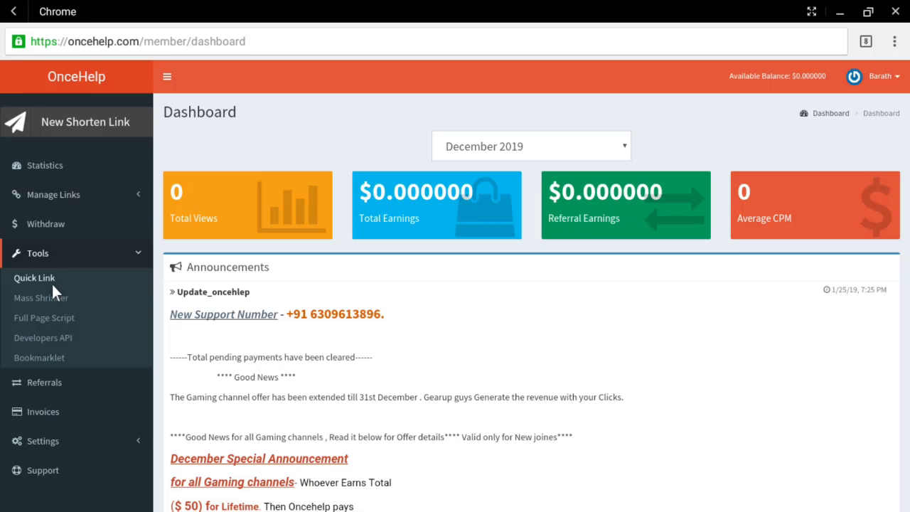
click(51, 290)
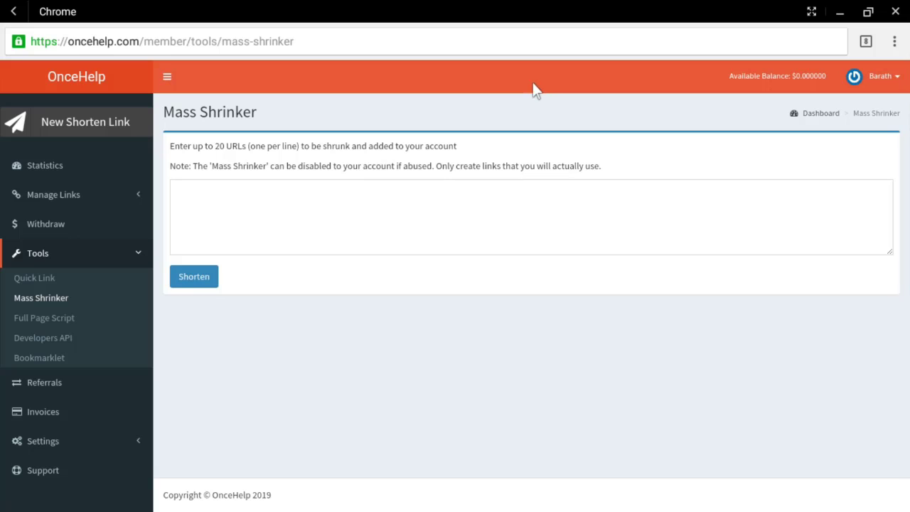
Load the Flipkart site in the other open browser tab and copy its web address.
click(866, 41)
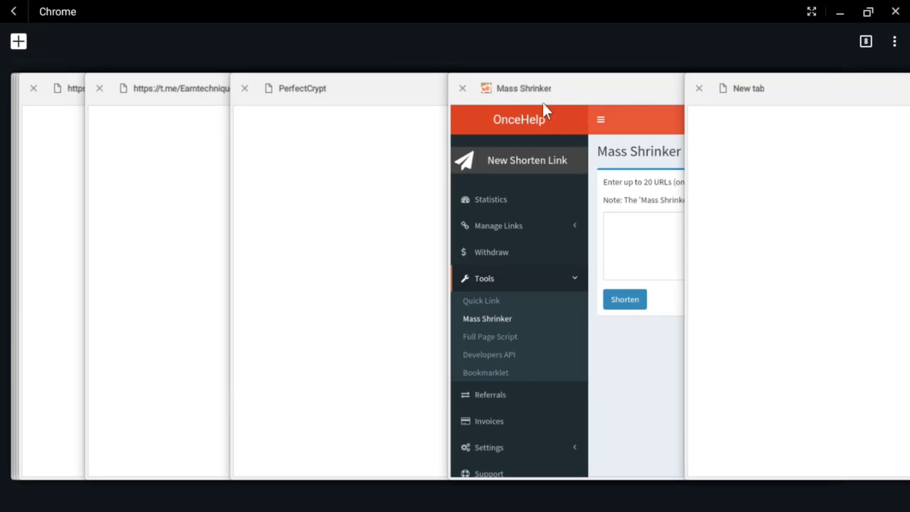
click(747, 98)
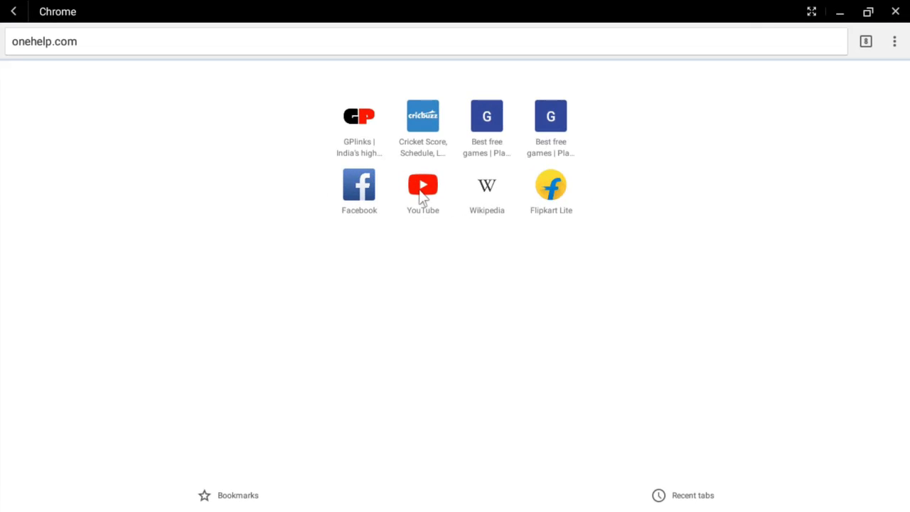
click(553, 183)
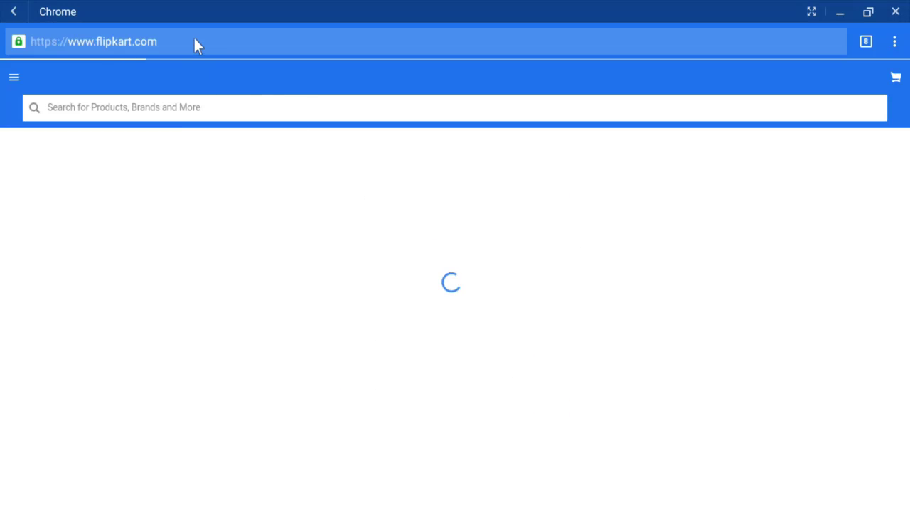
click(194, 39)
key(ctrl+c)
click(194, 39)
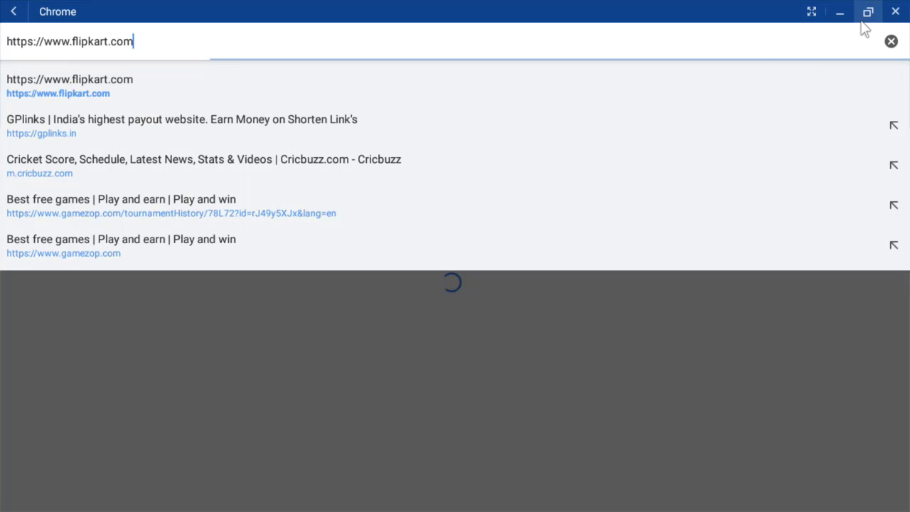
click(12, 17)
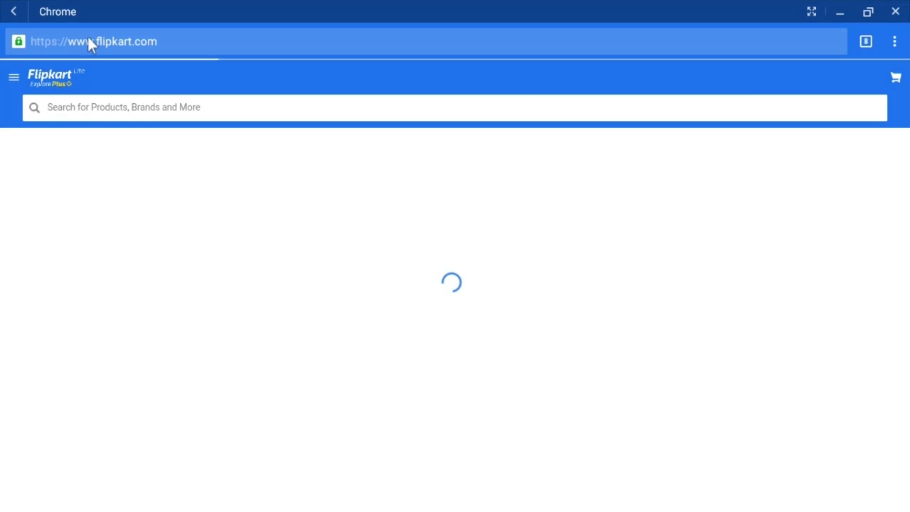
click(863, 41)
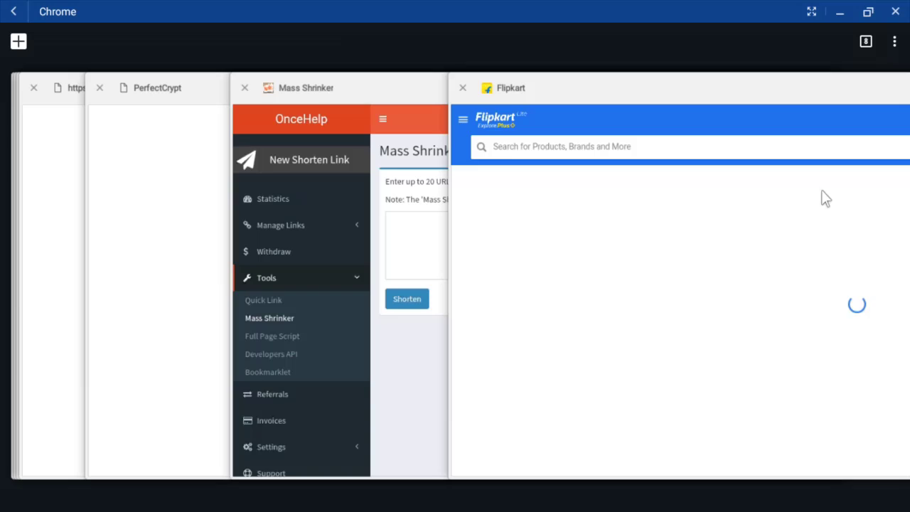
click(413, 250)
click(269, 203)
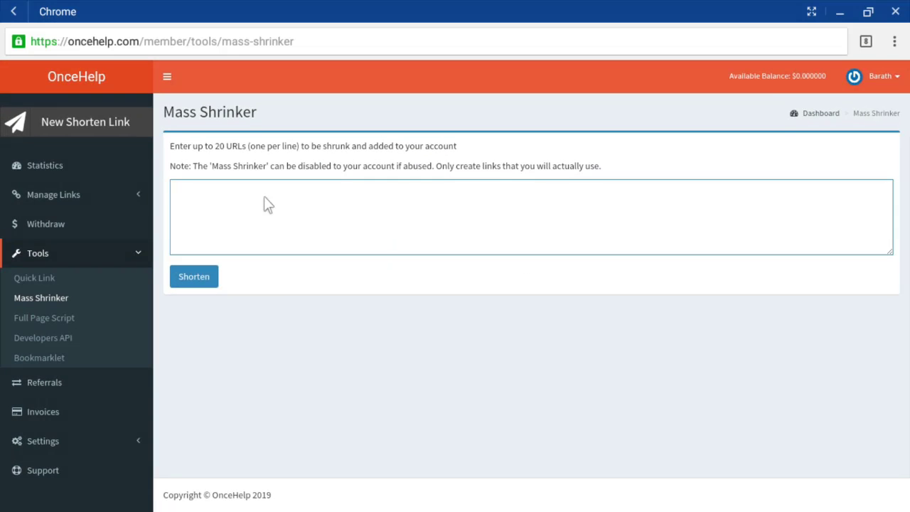
click(191, 187)
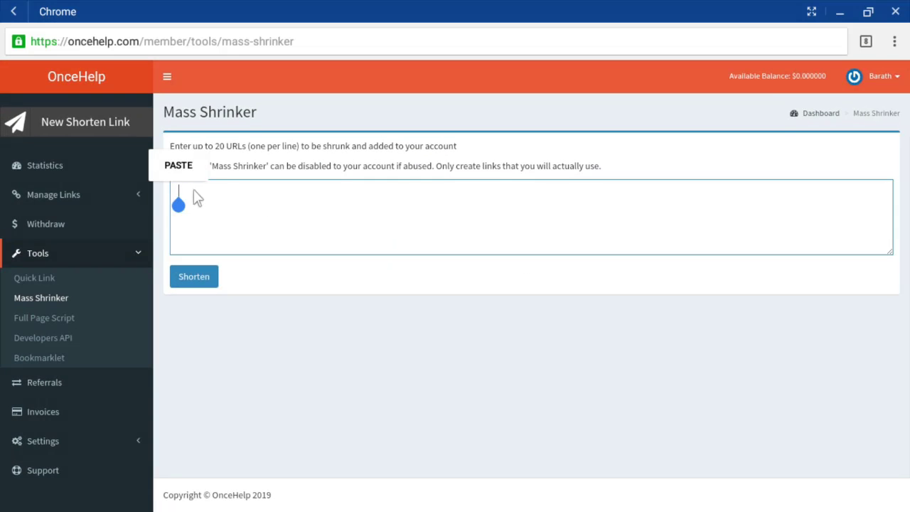
click(181, 165)
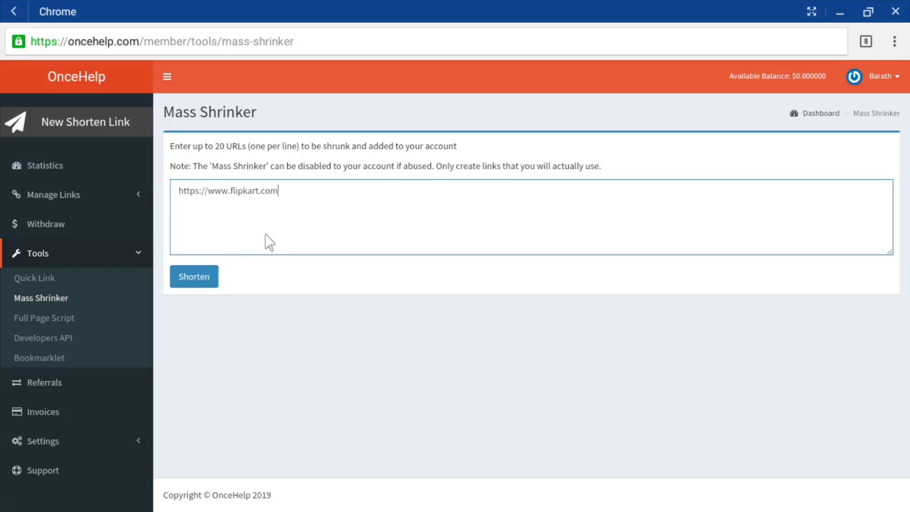
click(199, 277)
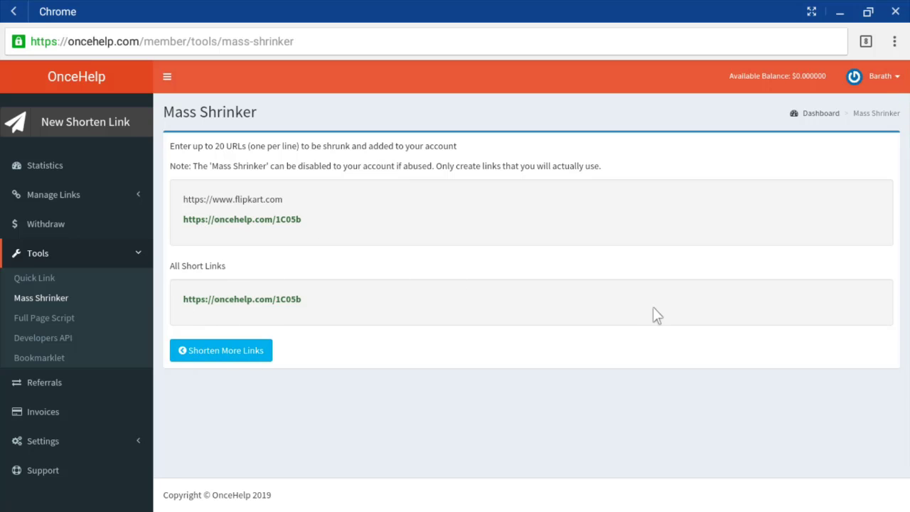
Copy the complete short link listed under All Short Links and minimise the browser window.
scroll(660, 324, down, 1)
scroll(626, 320, up, 1)
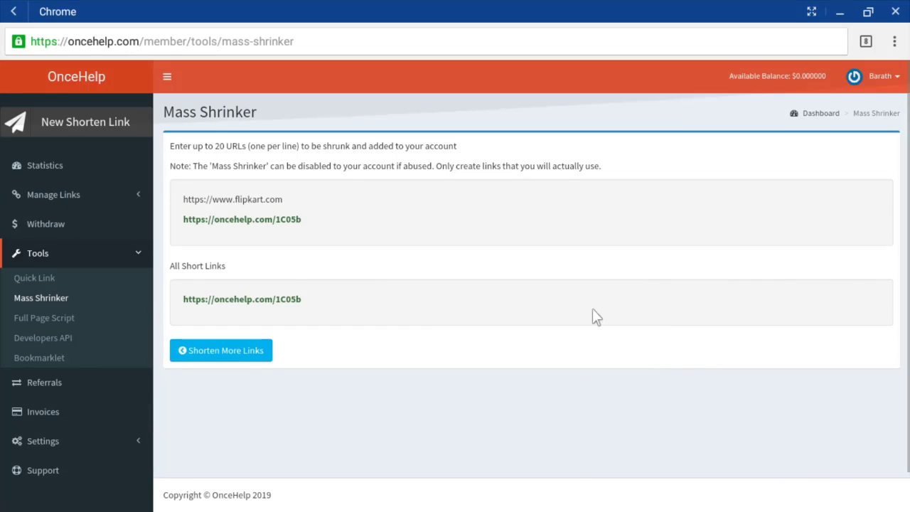
double_click(233, 226)
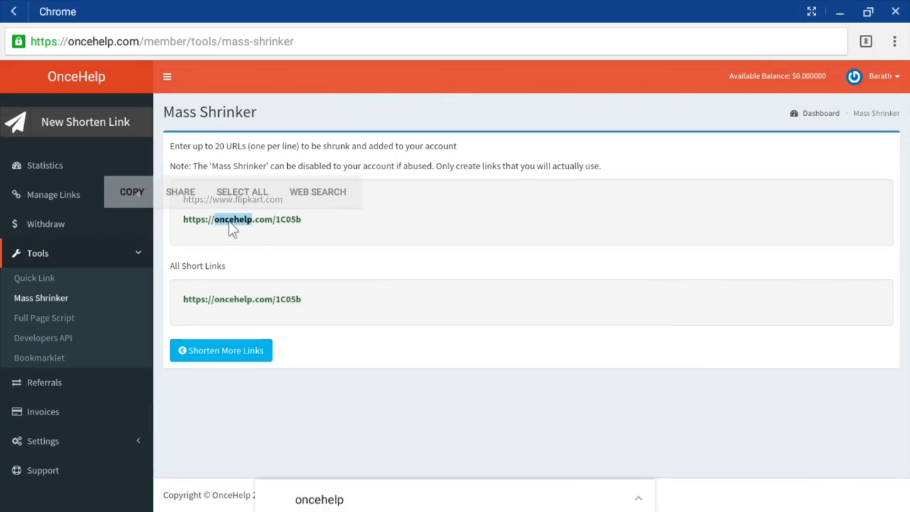
click(295, 278)
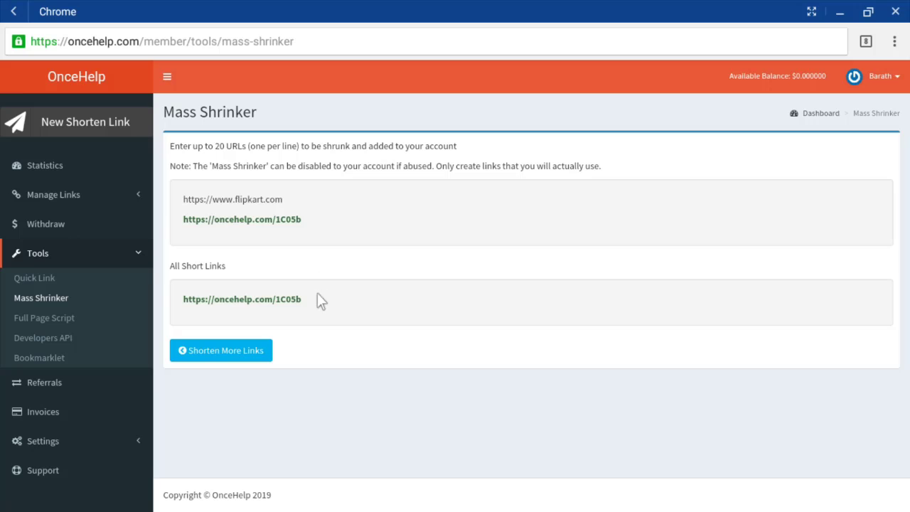
double_click(270, 299)
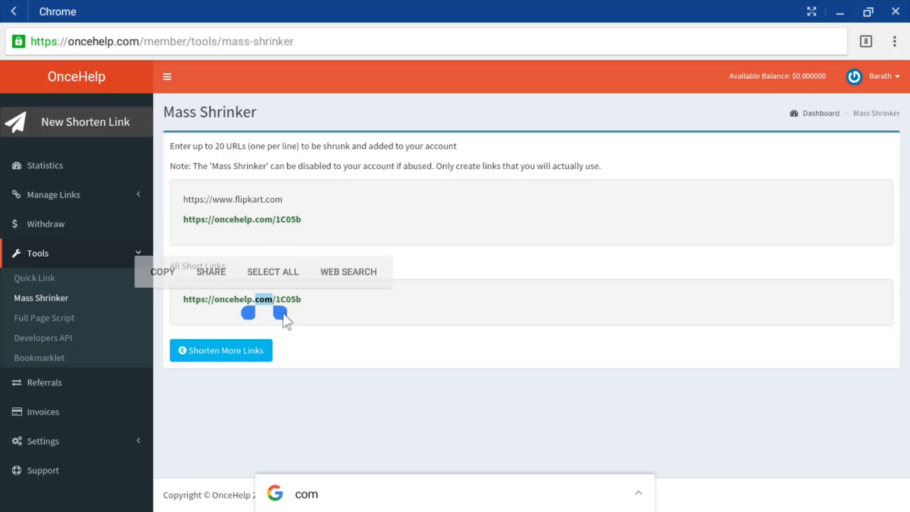
drag(280, 313, 303, 314)
drag(246, 313, 177, 312)
key(ctrl+c)
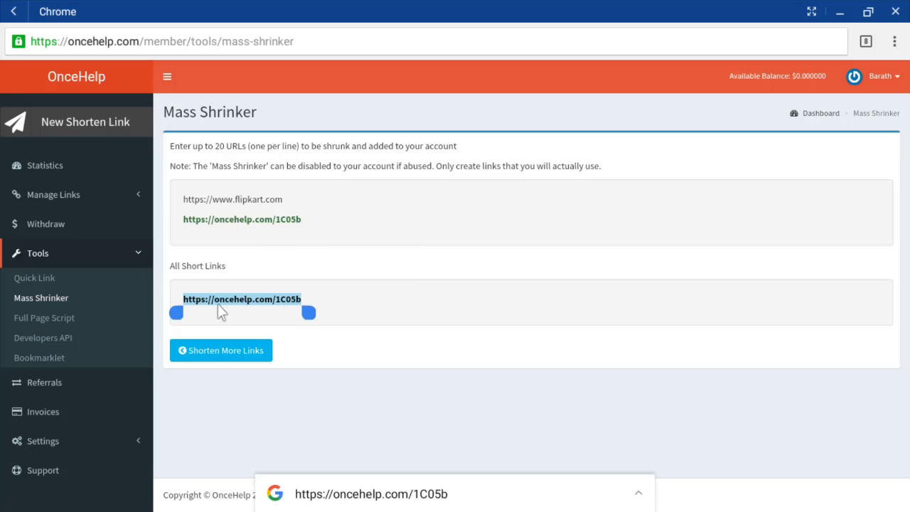
click(153, 271)
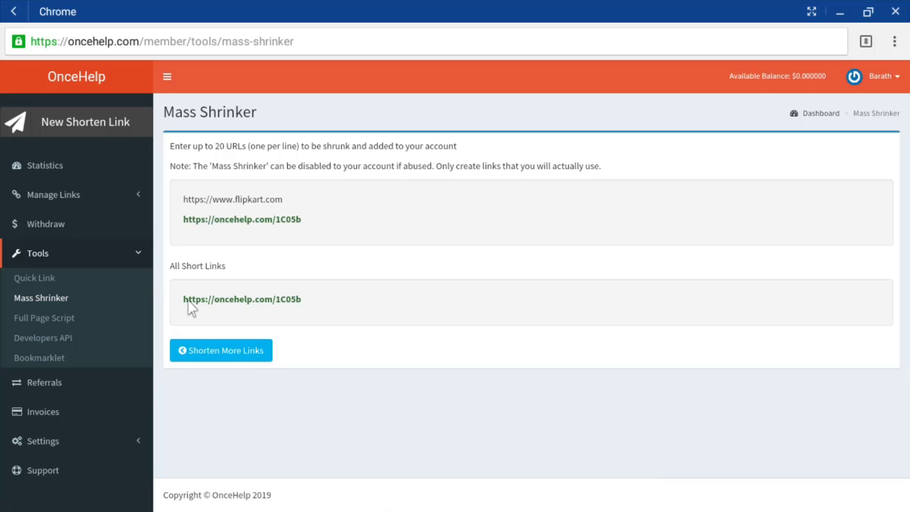
click(838, 13)
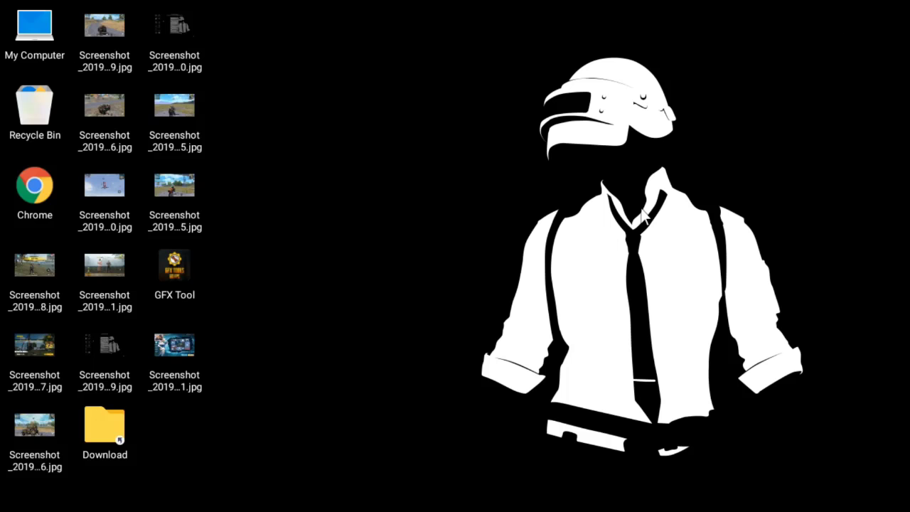
Open WhatsApp, look through the chat list and switch to the Status updates.
right_click(316, 171)
click(347, 293)
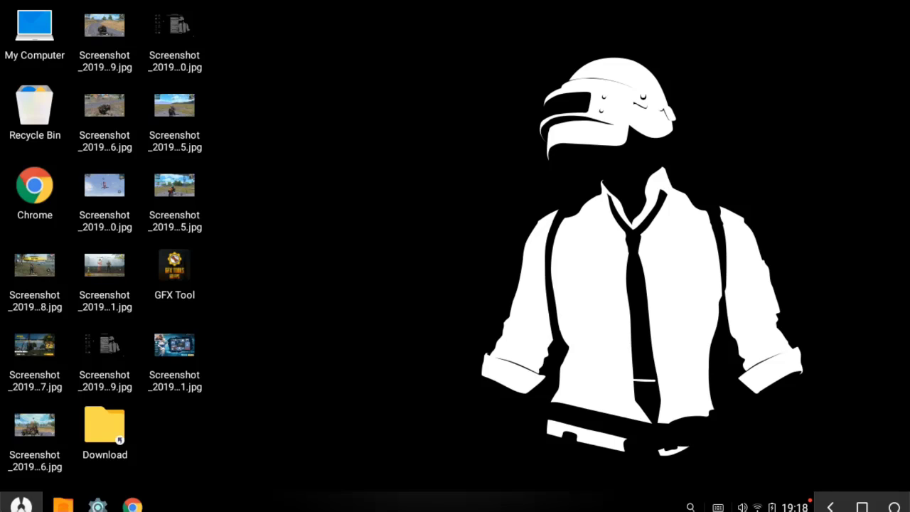
click(22, 495)
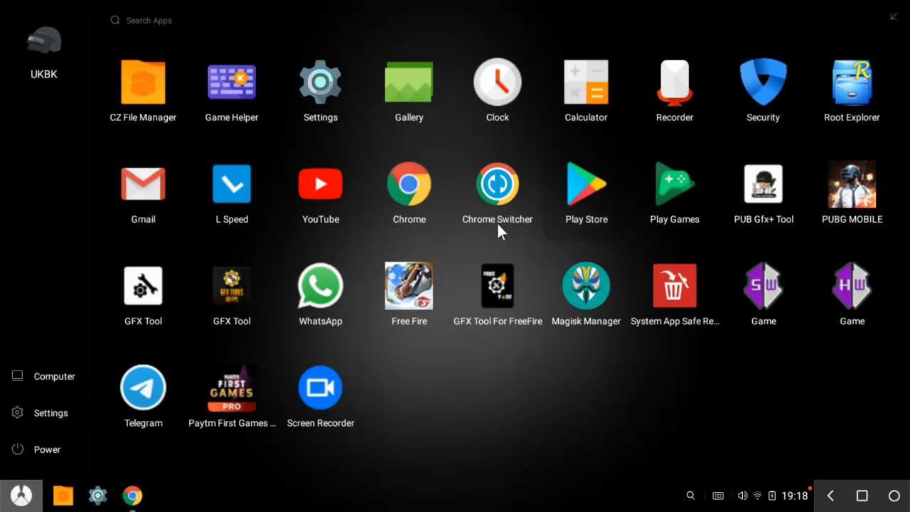
click(315, 304)
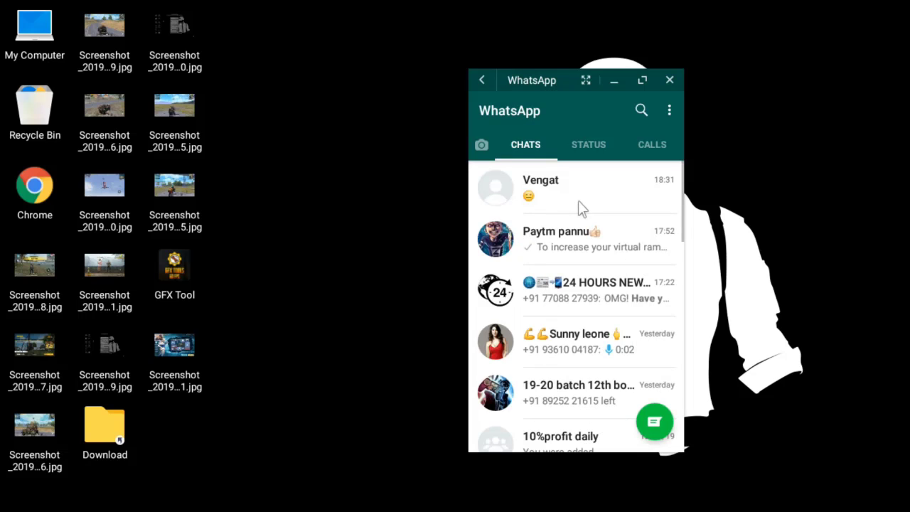
scroll(578, 201, down, 5)
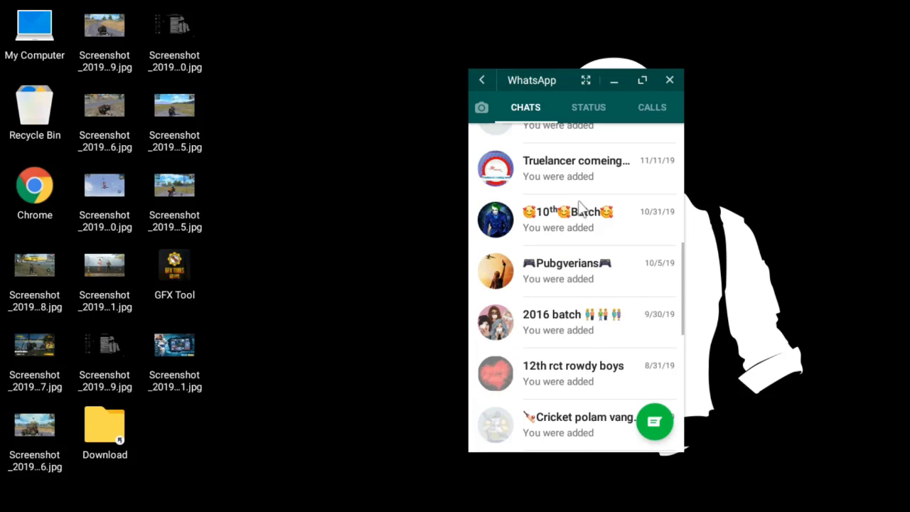
scroll(578, 201, up, 1)
scroll(578, 201, up, 5)
click(590, 142)
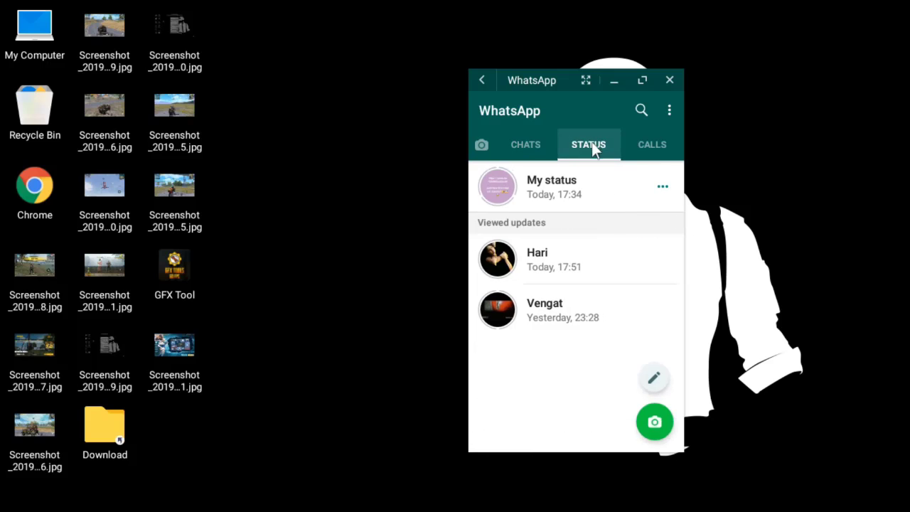
click(662, 384)
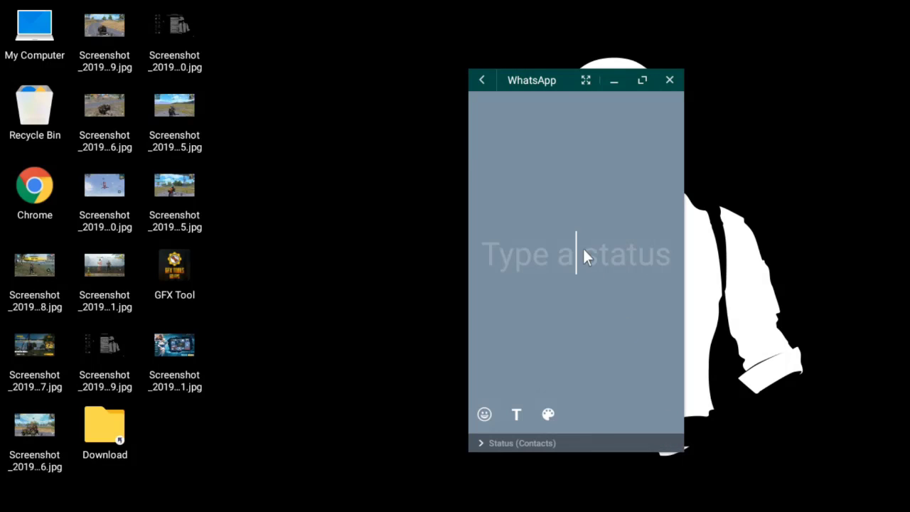
right_click(582, 256)
click(597, 393)
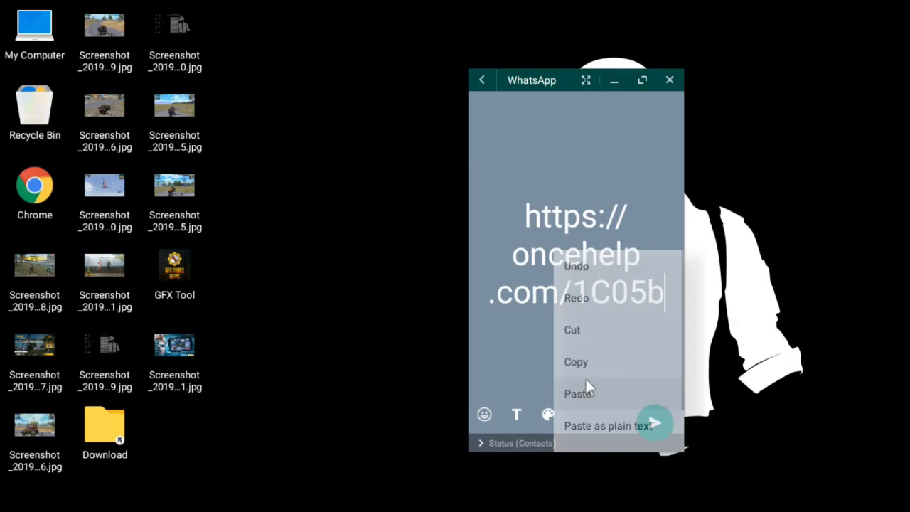
click(648, 423)
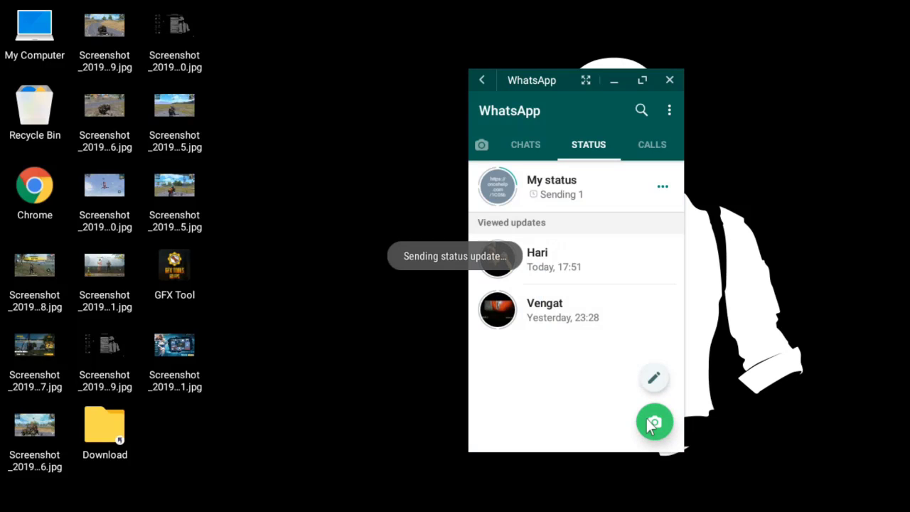
click(583, 186)
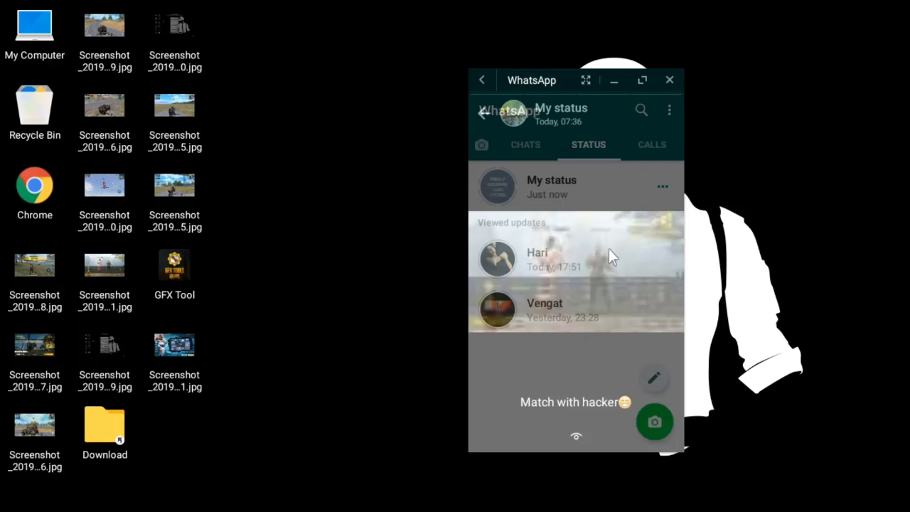
click(642, 306)
click(643, 308)
click(643, 309)
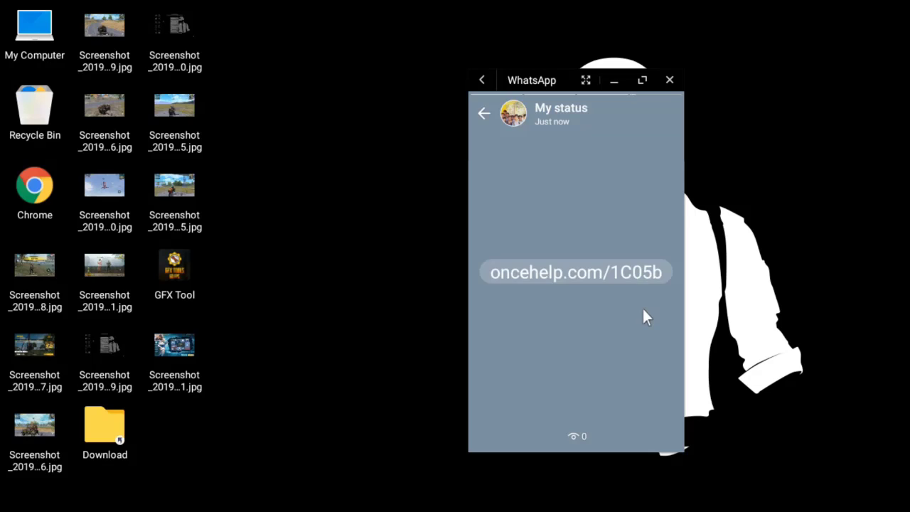
click(586, 275)
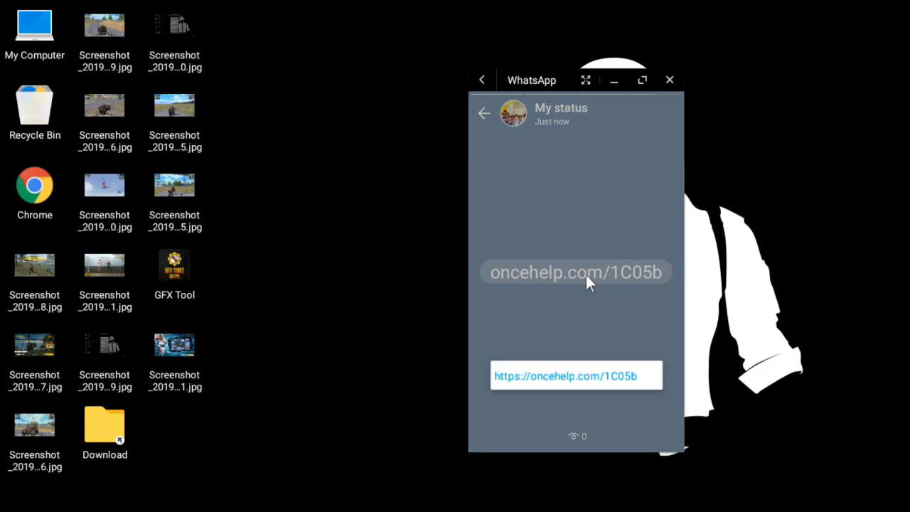
click(584, 379)
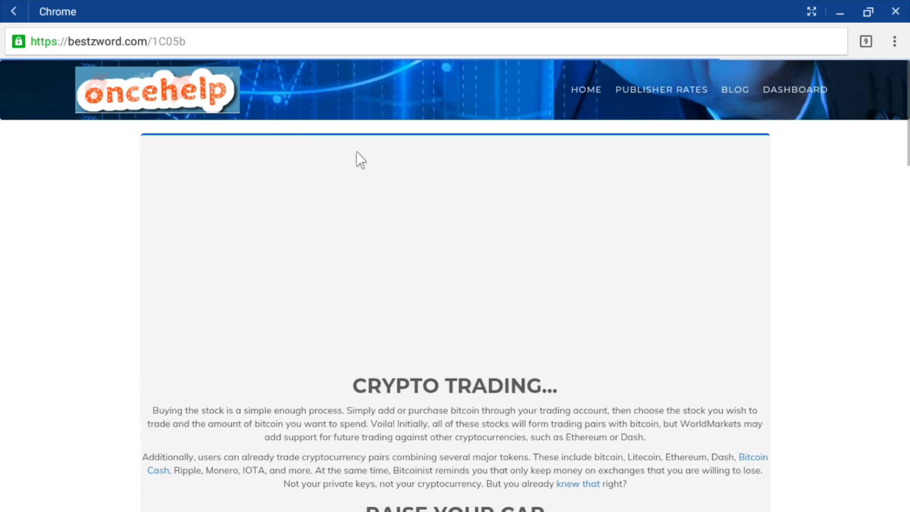
Look through the short link's landing page for the captcha box and the Continue option.
scroll(356, 151, down, 15)
scroll(450, 200, down, 10)
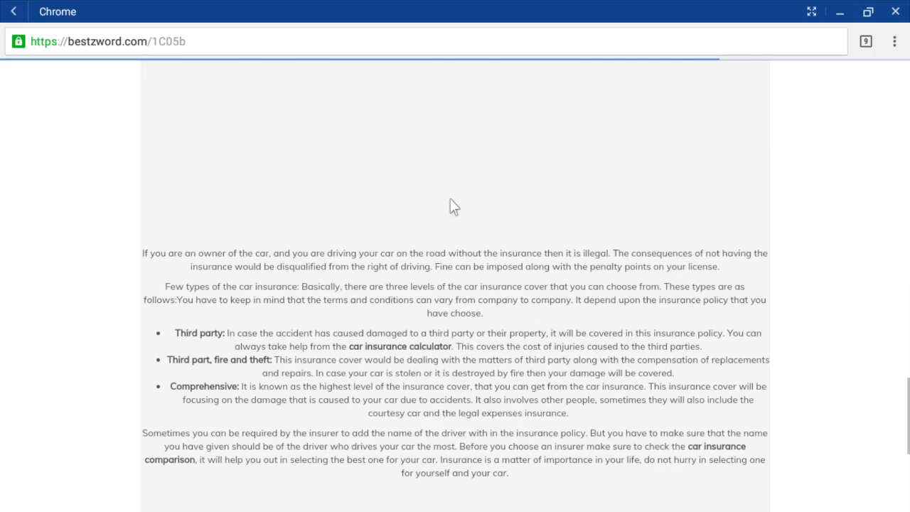
scroll(510, 194, up, 20)
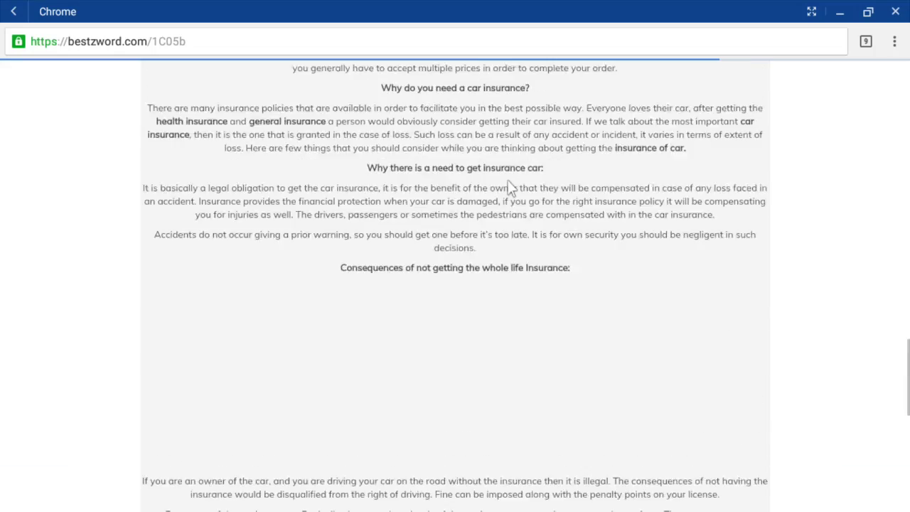
scroll(509, 179, down, 15)
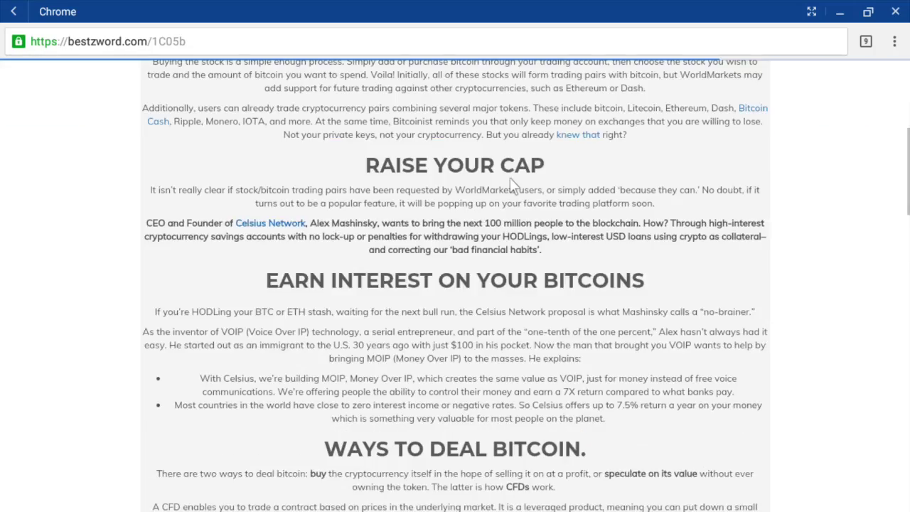
scroll(505, 182, down, 2)
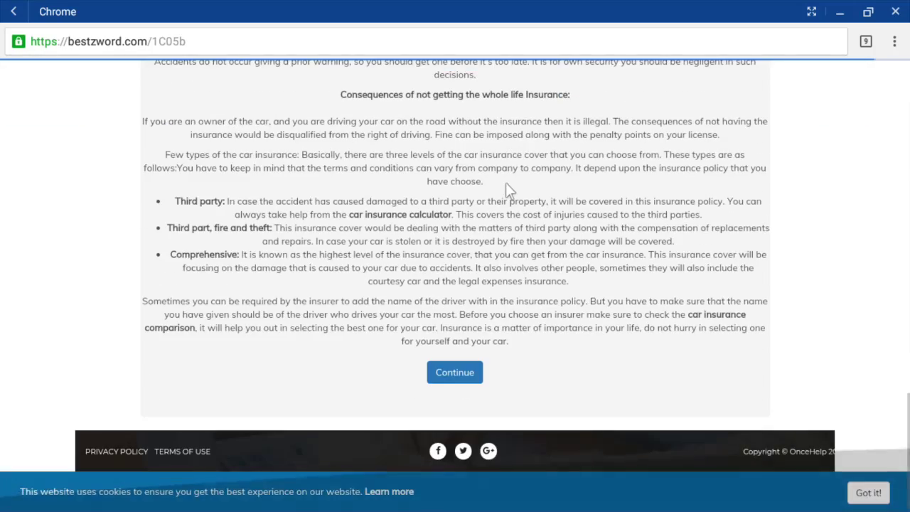
scroll(506, 182, up, 10)
scroll(505, 182, down, 5)
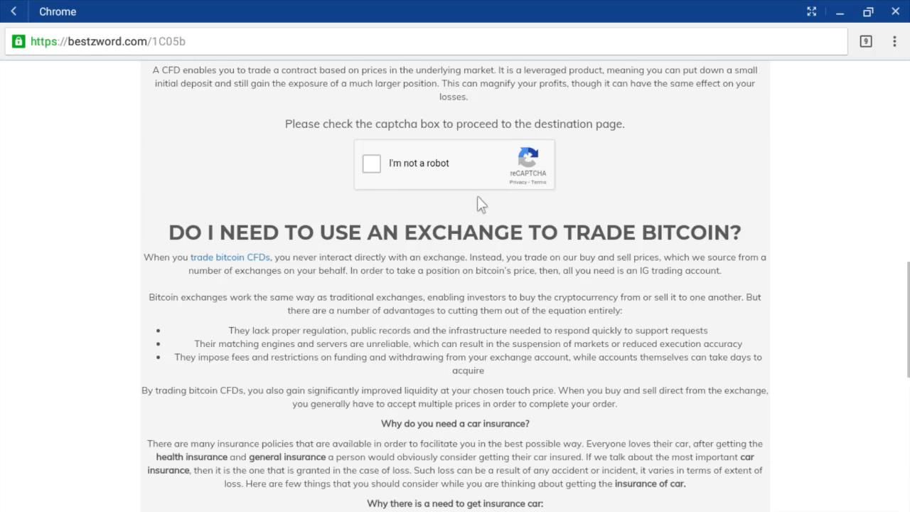
Complete the "I'm not a robot" check by selecting all images with bicycles and verifying the selection.
click(375, 167)
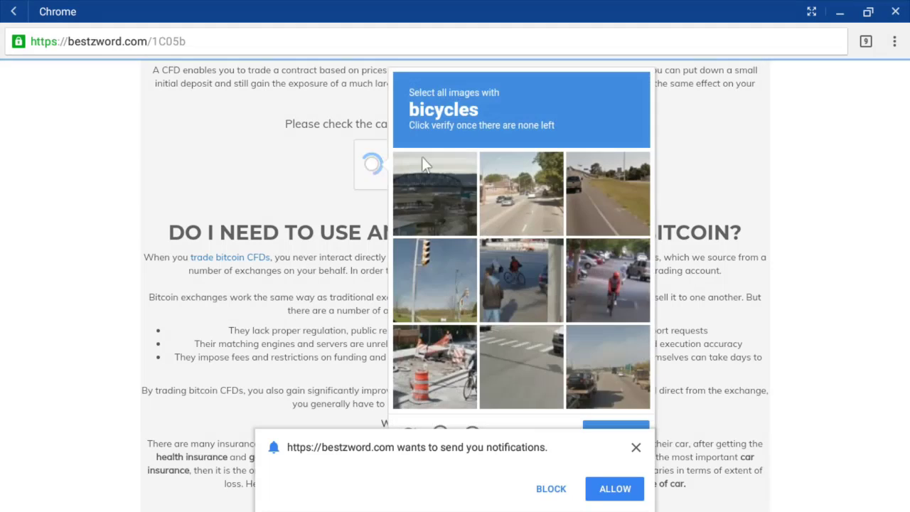
click(440, 352)
click(531, 286)
click(605, 279)
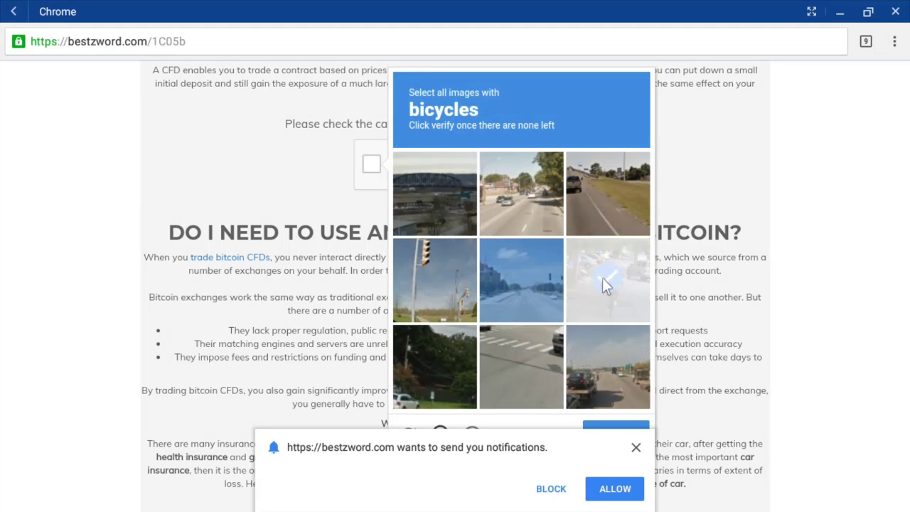
click(594, 288)
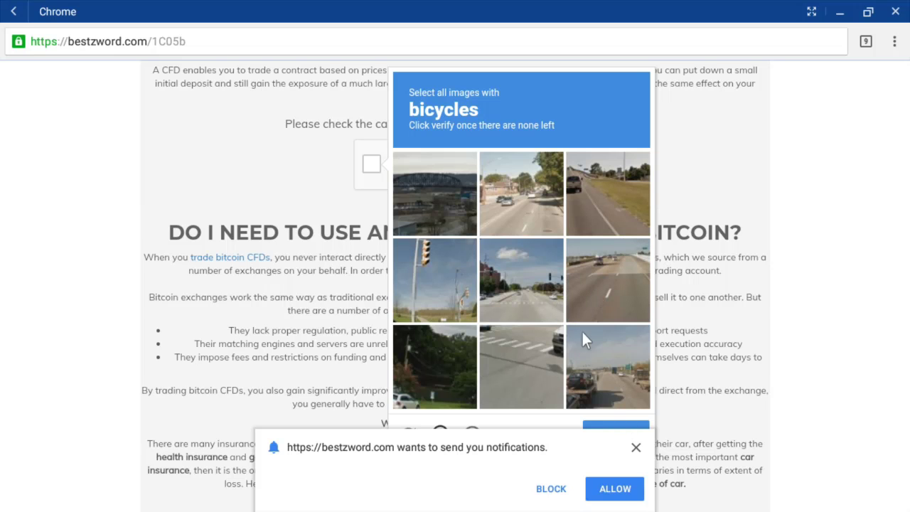
scroll(590, 334, down, 1)
click(615, 406)
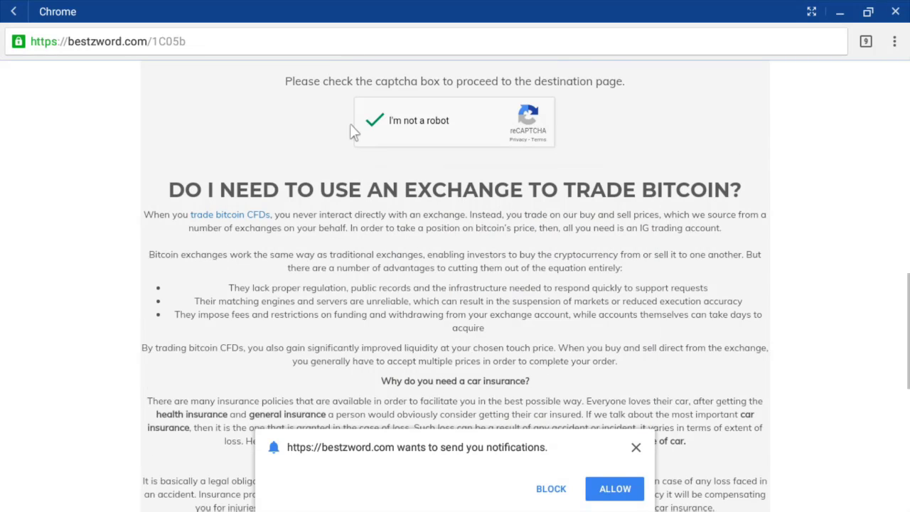
Continue from the captcha page and go to the link countdown near the end of the following page.
scroll(405, 137, down, 6)
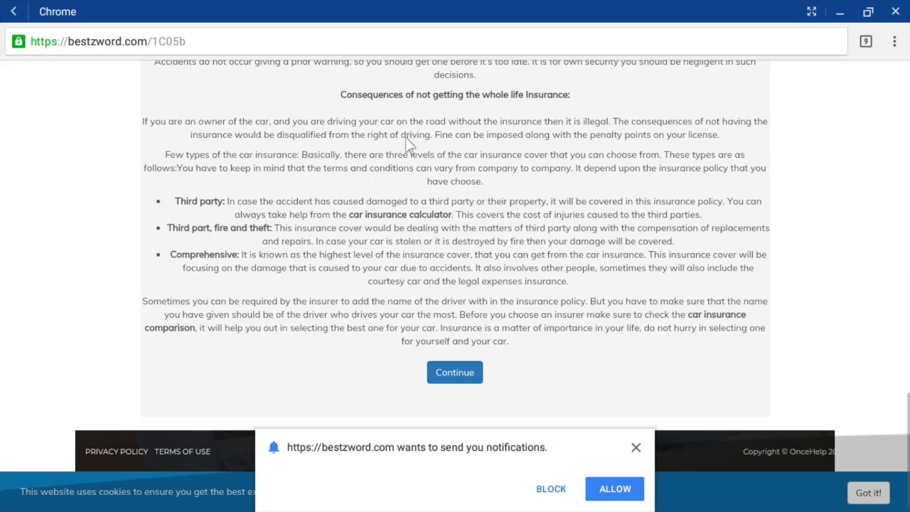
click(451, 370)
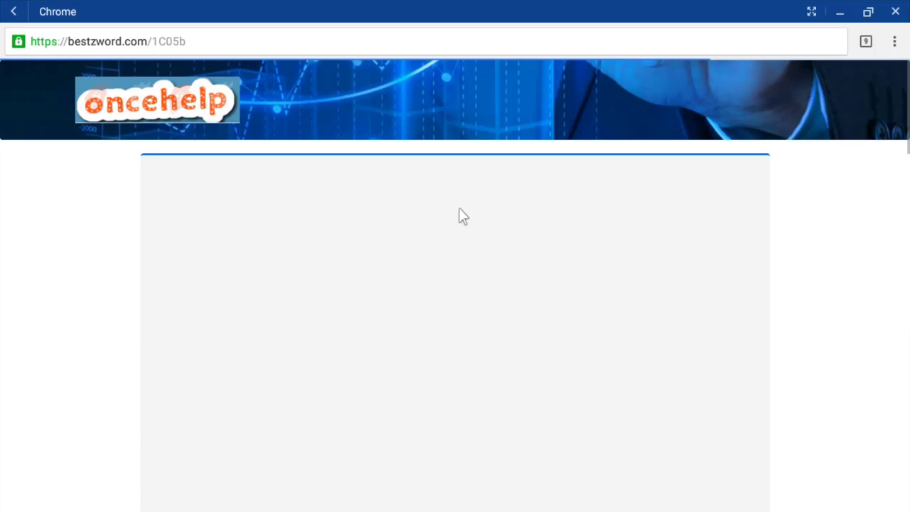
scroll(461, 213, down, 10)
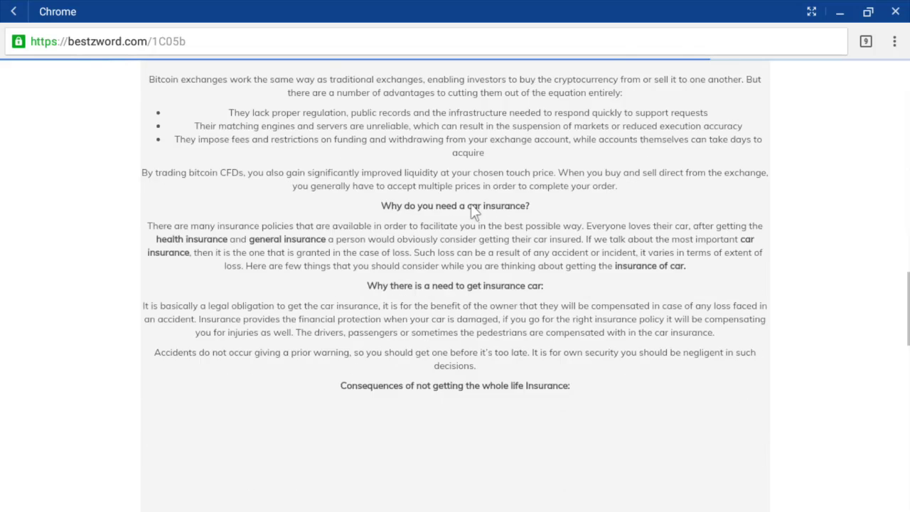
scroll(471, 203, down, 10)
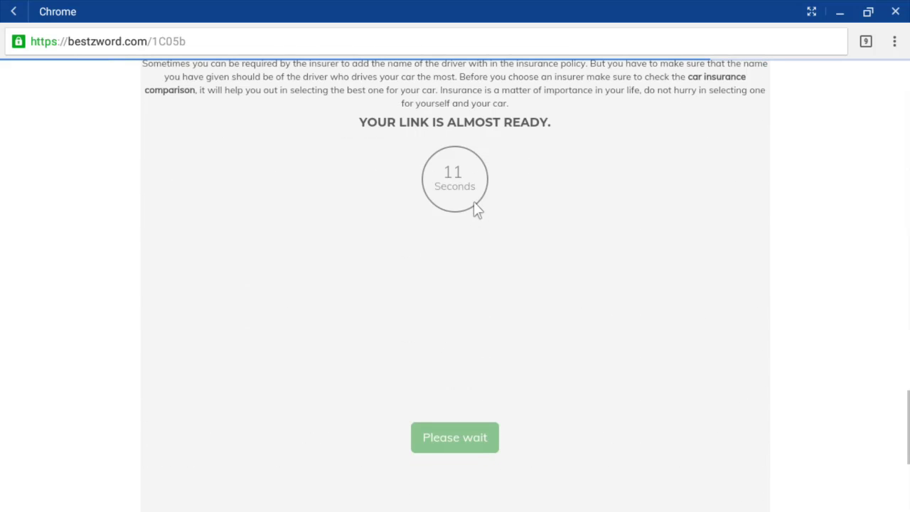